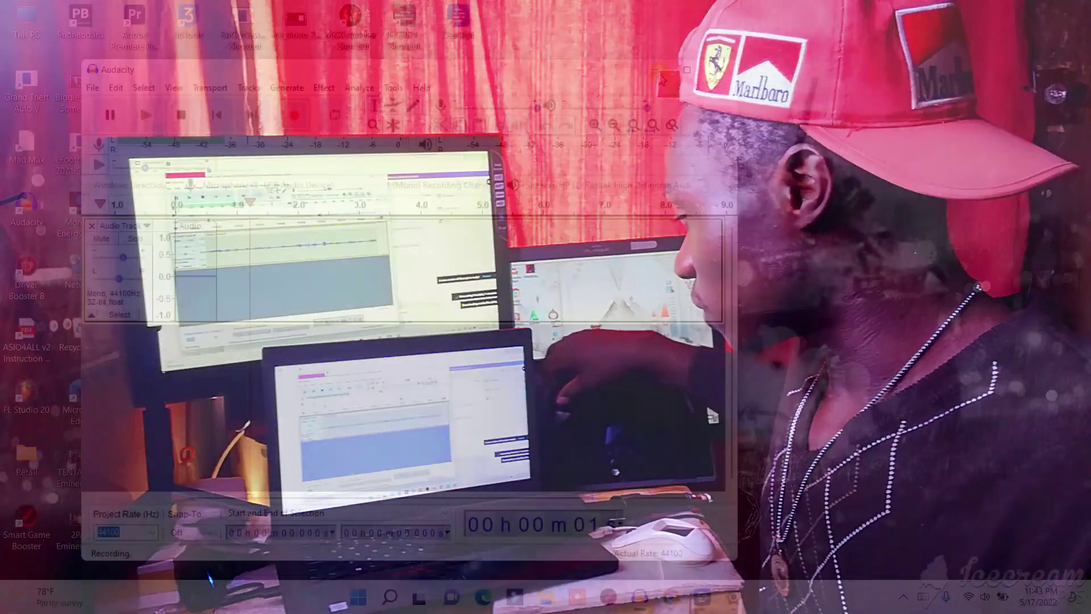
Step: Clear the Audacity window from the desktop and move the Descript shortcut directly above the Boost Into Gaming shortcut
{"action": "left_click", "coordinate": [661, 73]}
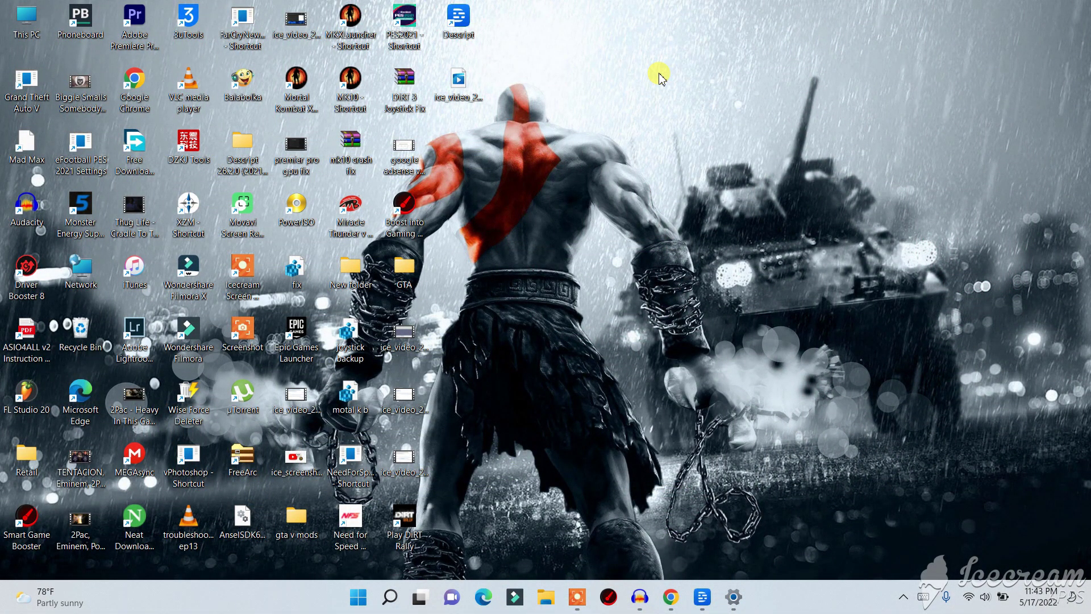
{"action": "left_click_drag", "start_coordinate": [460, 24], "coordinate": [423, 217]}
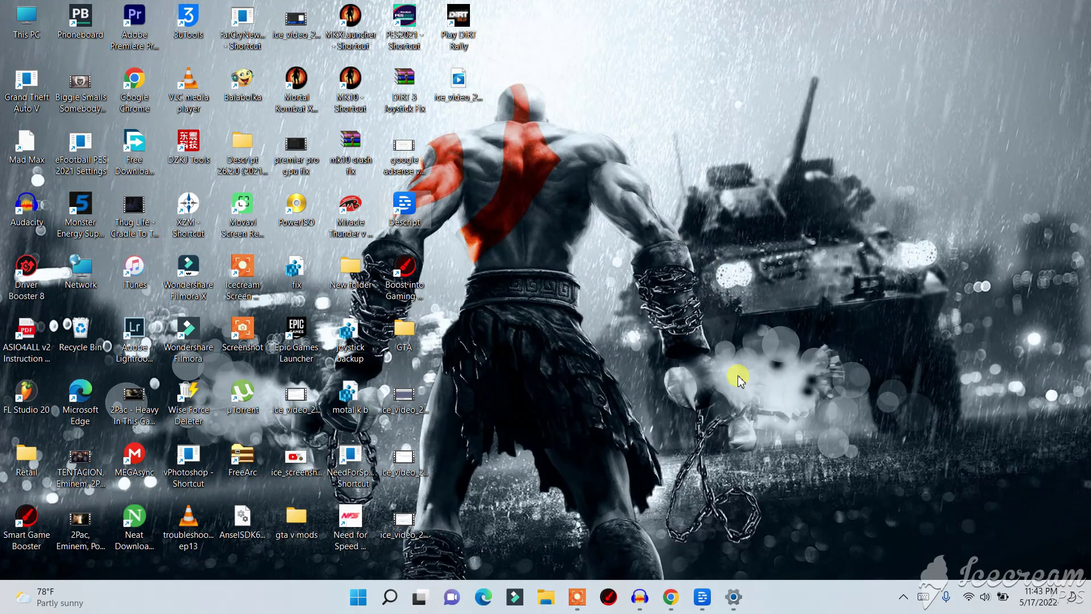
Step: Switch to Descript, create a project named "new" in My Workspace and maximize its window
{"action": "left_click", "coordinate": [704, 596]}
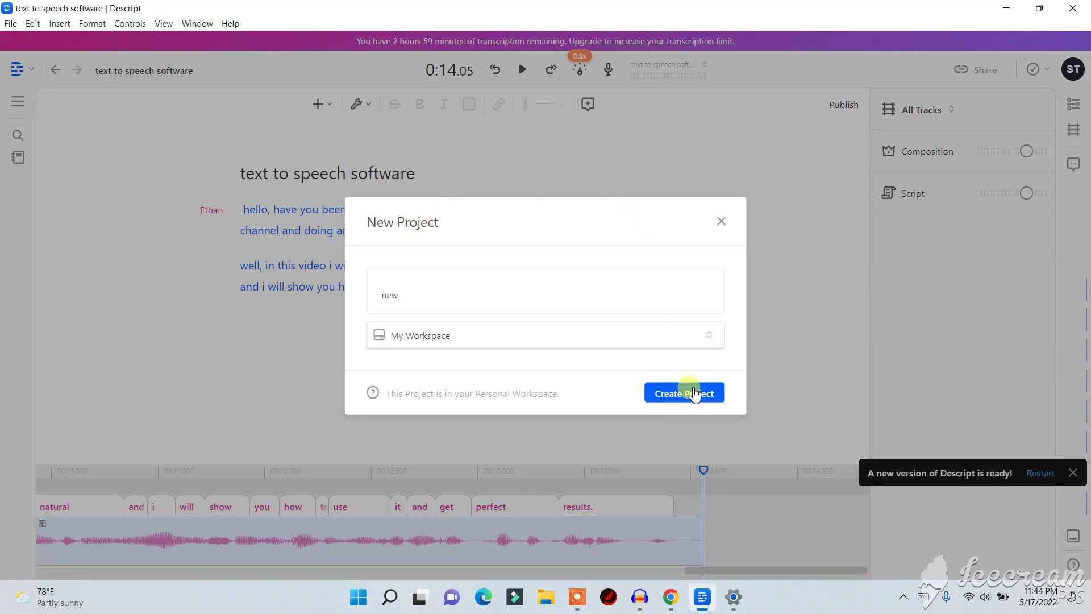
{"action": "left_click", "coordinate": [679, 395]}
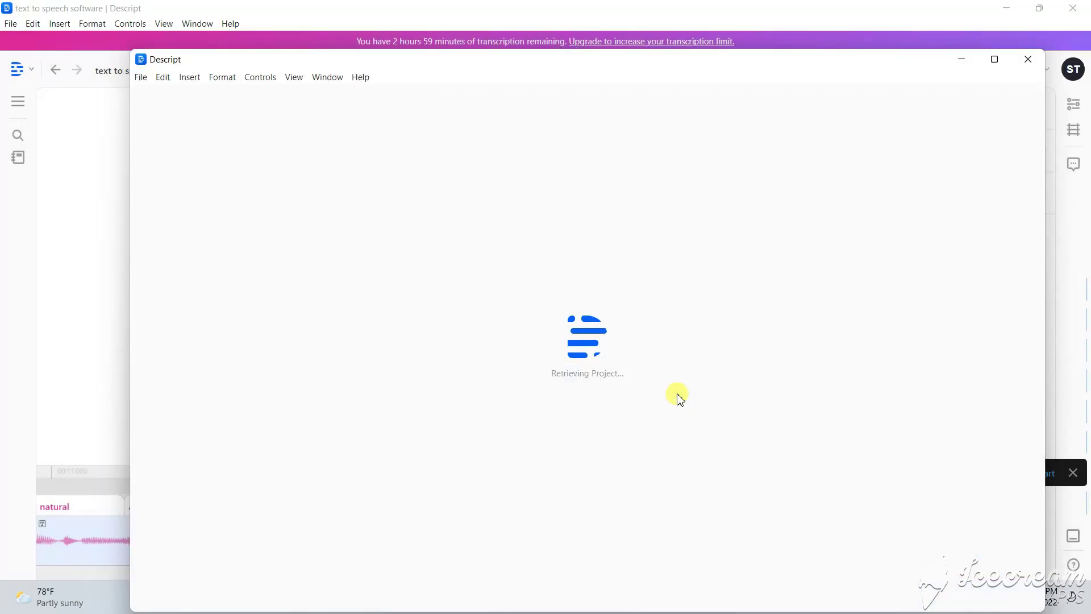
{"action": "left_click", "coordinate": [995, 60]}
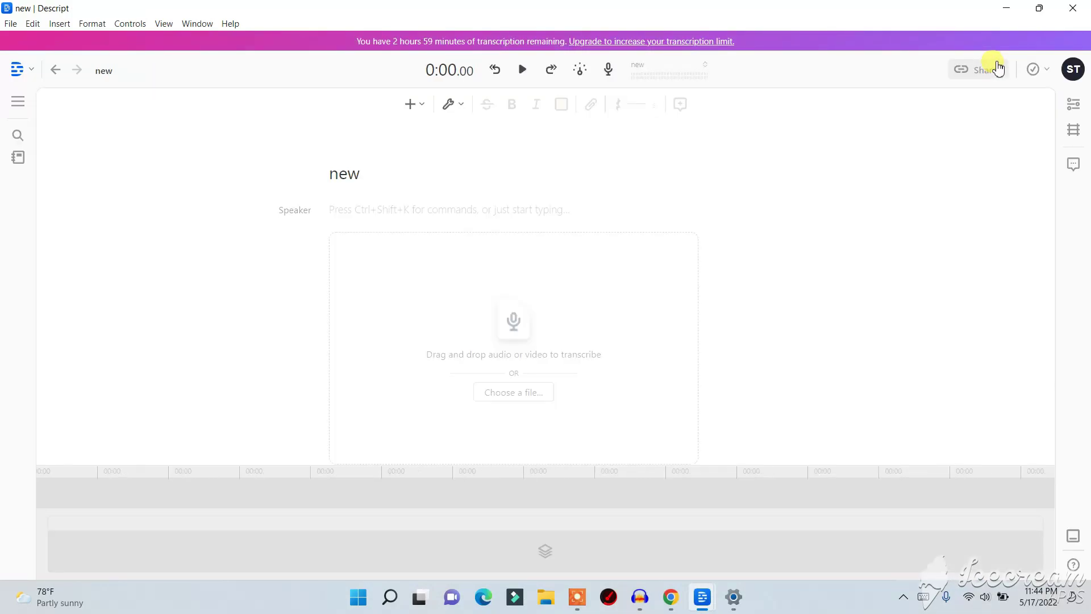
{"action": "left_click", "coordinate": [998, 68]}
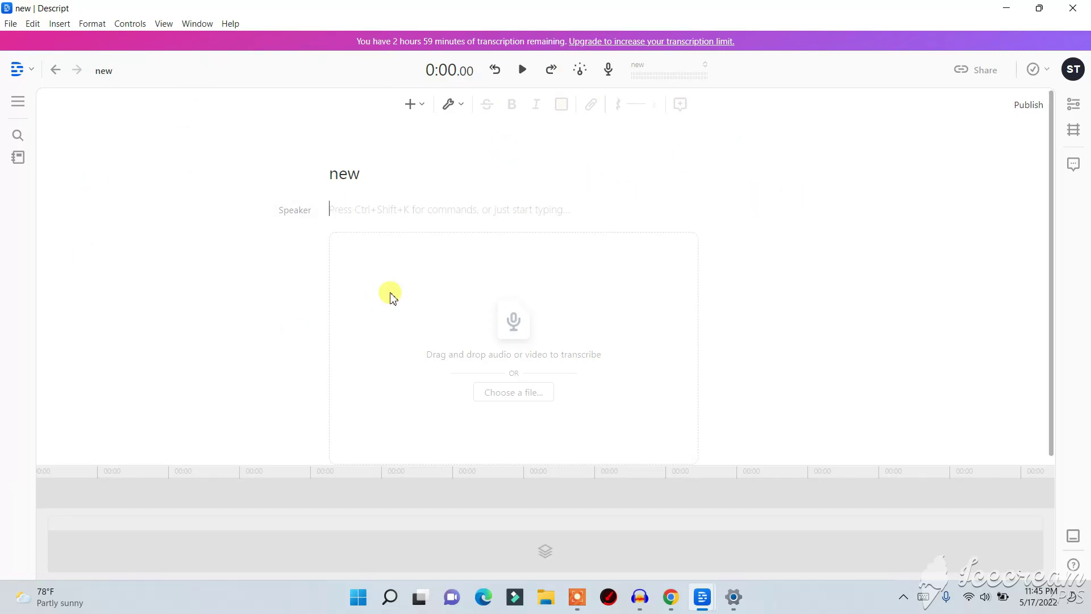
Step: Try the 5-second backward seek in the empty project and open the playback speed setting
{"action": "left_click", "coordinate": [322, 202]}
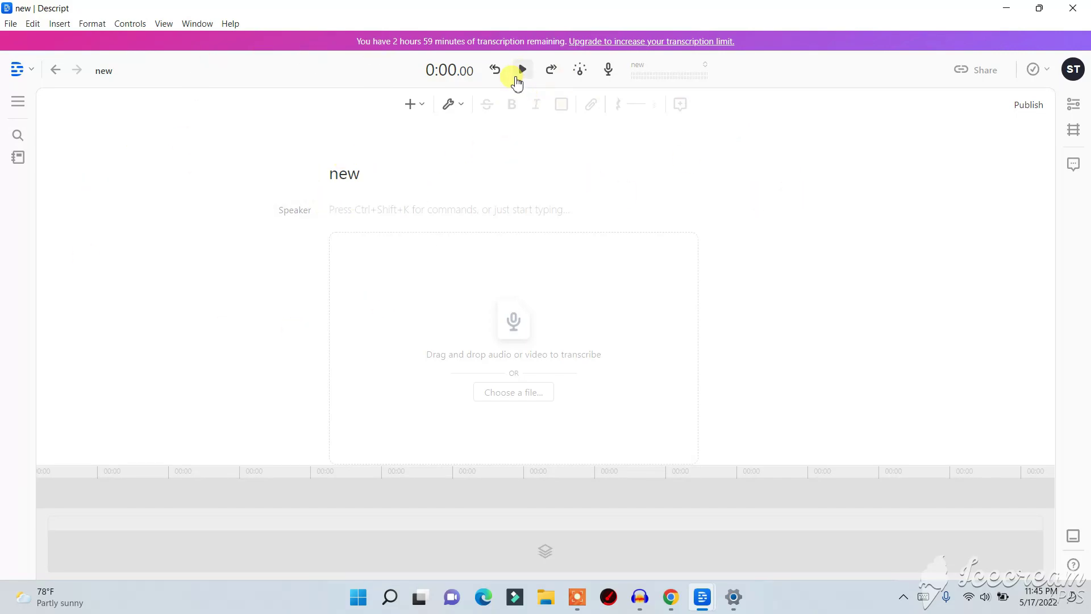
{"action": "left_click", "coordinate": [498, 75]}
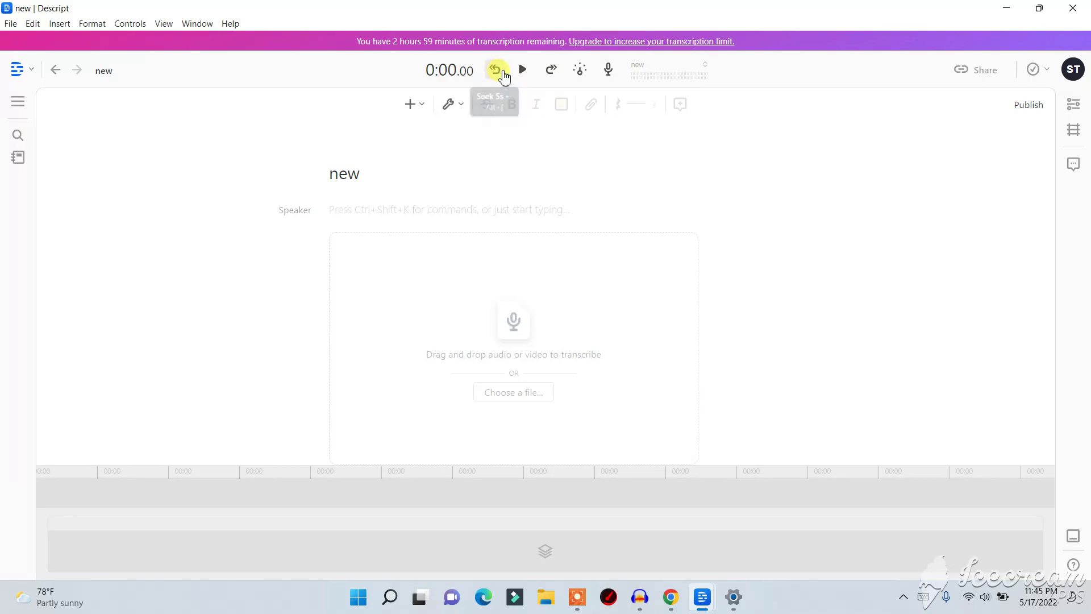
{"action": "left_click", "coordinate": [579, 74]}
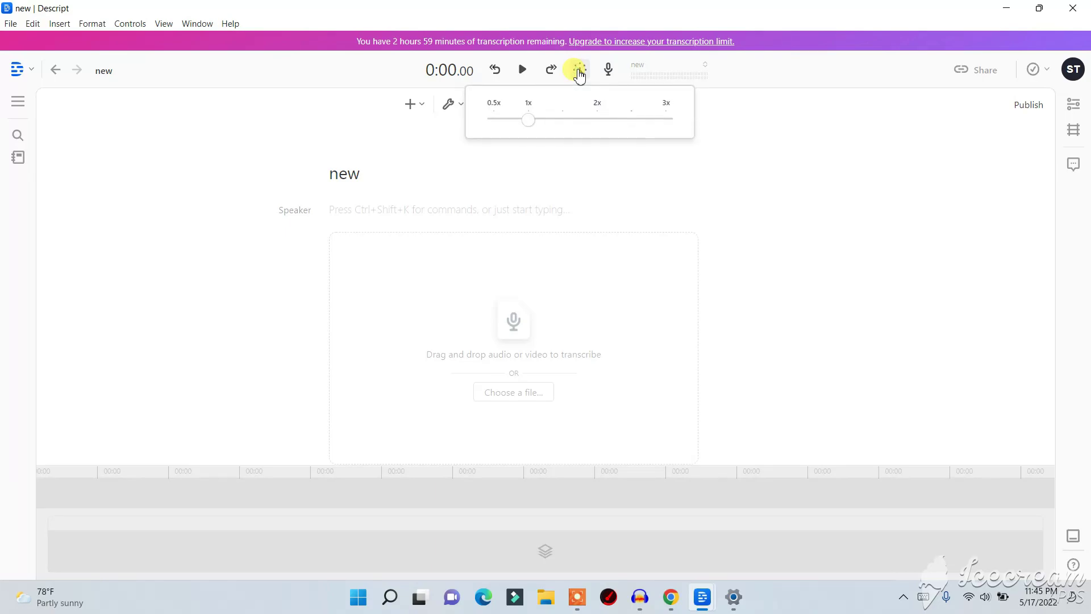
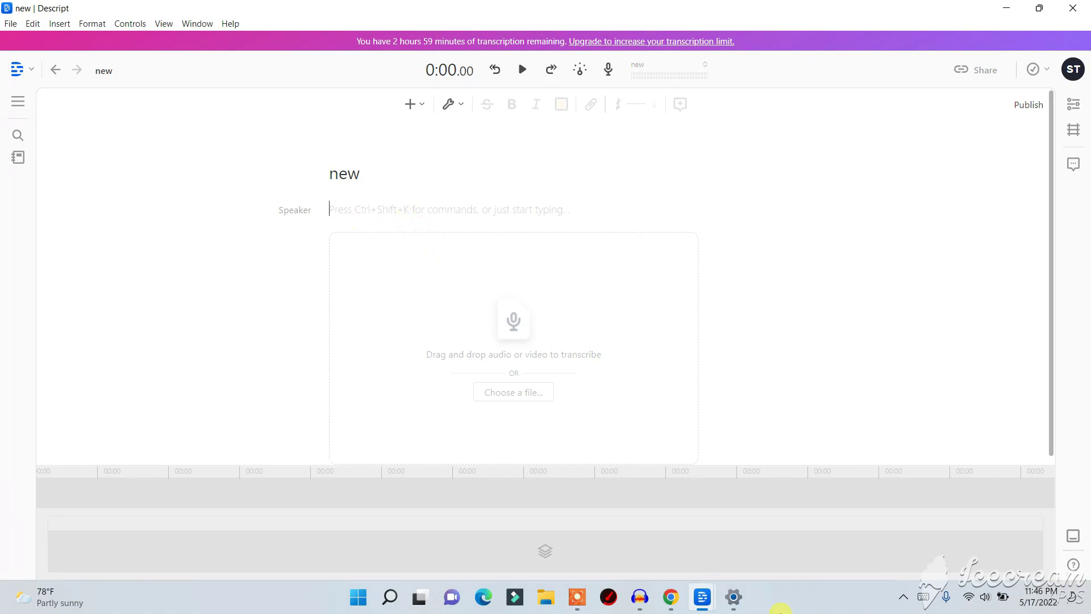
Step: Select both paragraphs of the script in the "text to speech software" project
{"action": "mouse_move", "coordinate": [703, 594]}
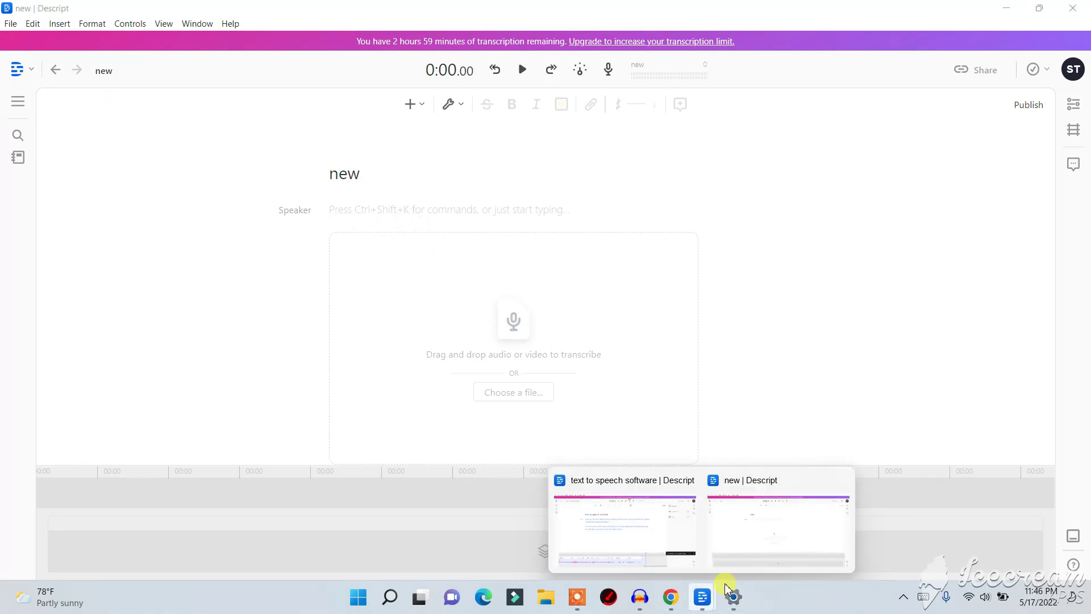
{"action": "left_click", "coordinate": [646, 537]}
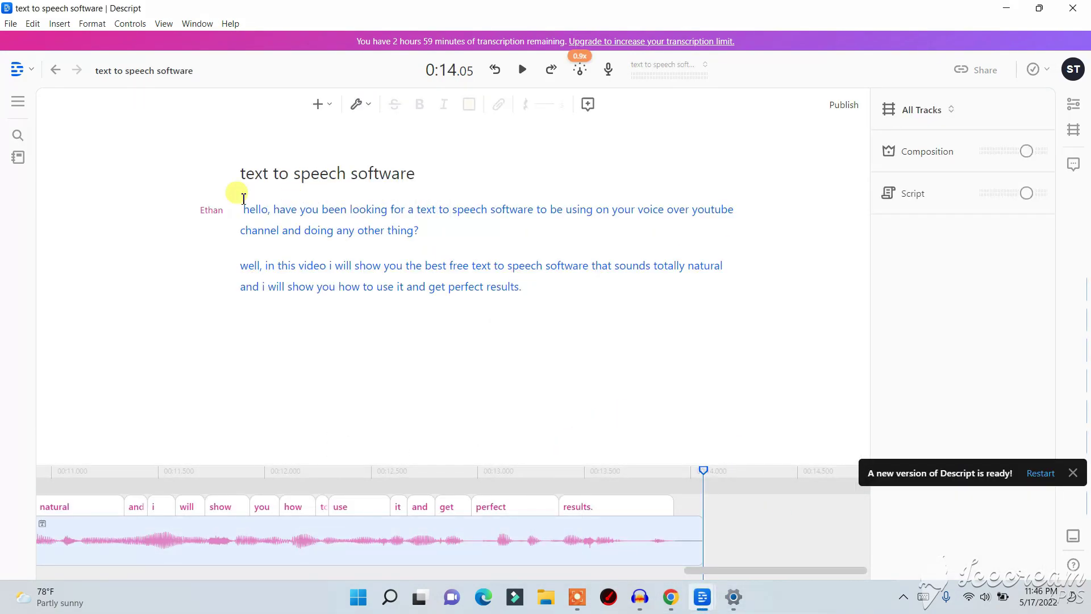
{"action": "left_click_drag", "start_coordinate": [246, 210], "coordinate": [528, 286]}
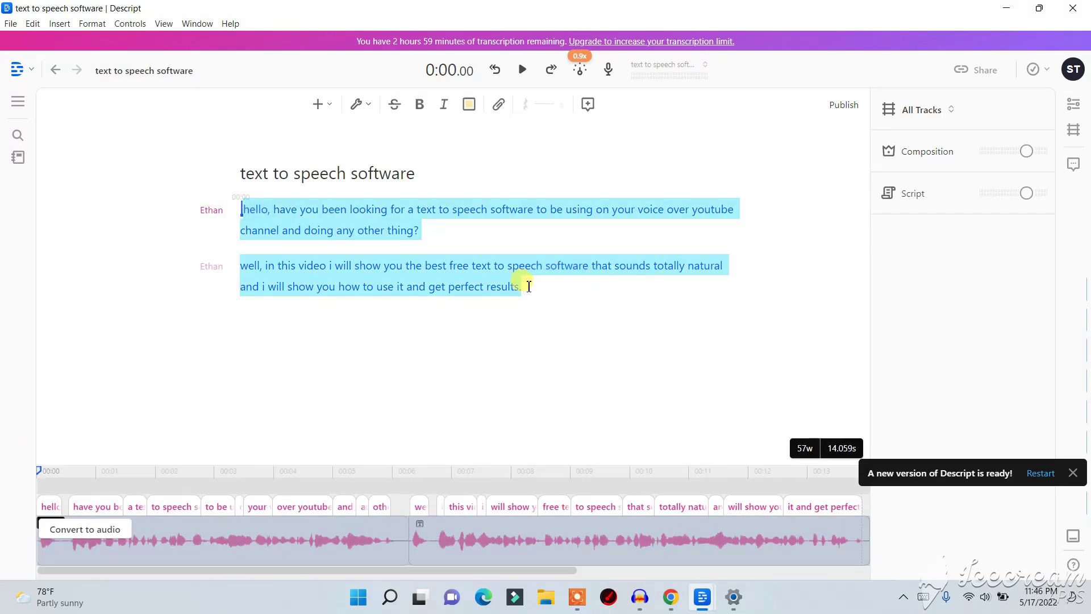
{"action": "right_click", "coordinate": [531, 286]}
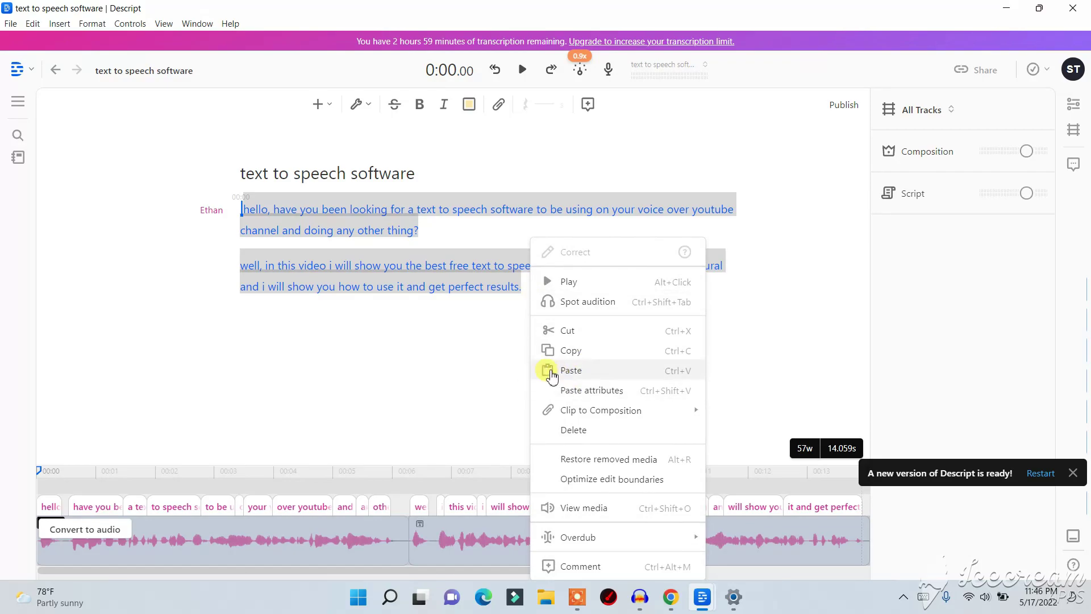
{"action": "left_click", "coordinate": [465, 368]}
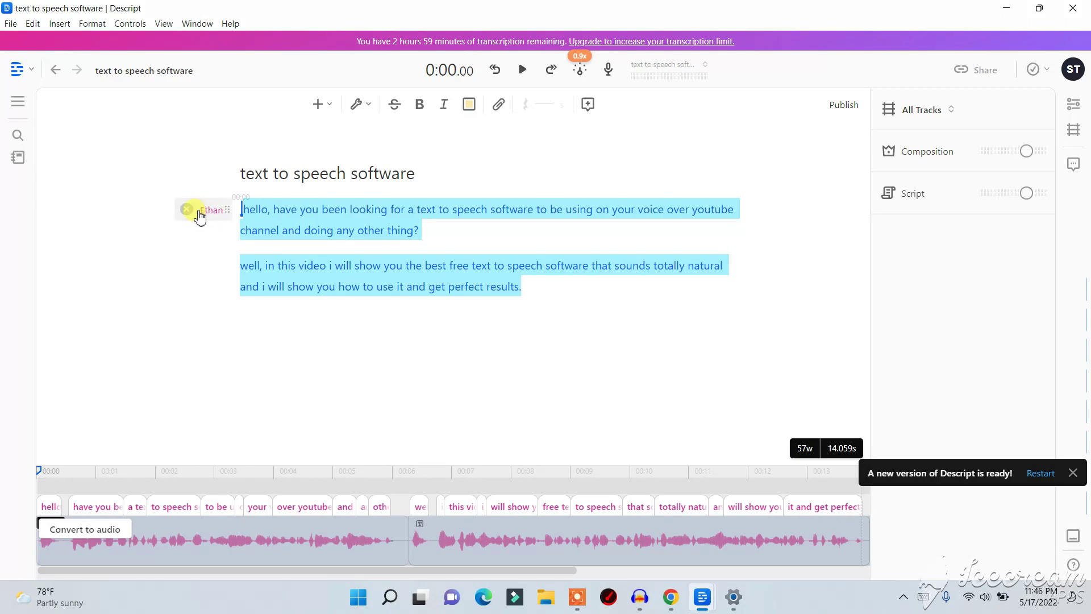
Step: Compare the two open projects and open the speaker choices for the script in "text to speech software"
{"action": "left_click", "coordinate": [704, 598]}
{"action": "mouse_move", "coordinate": [706, 598]}
{"action": "left_click", "coordinate": [759, 523]}
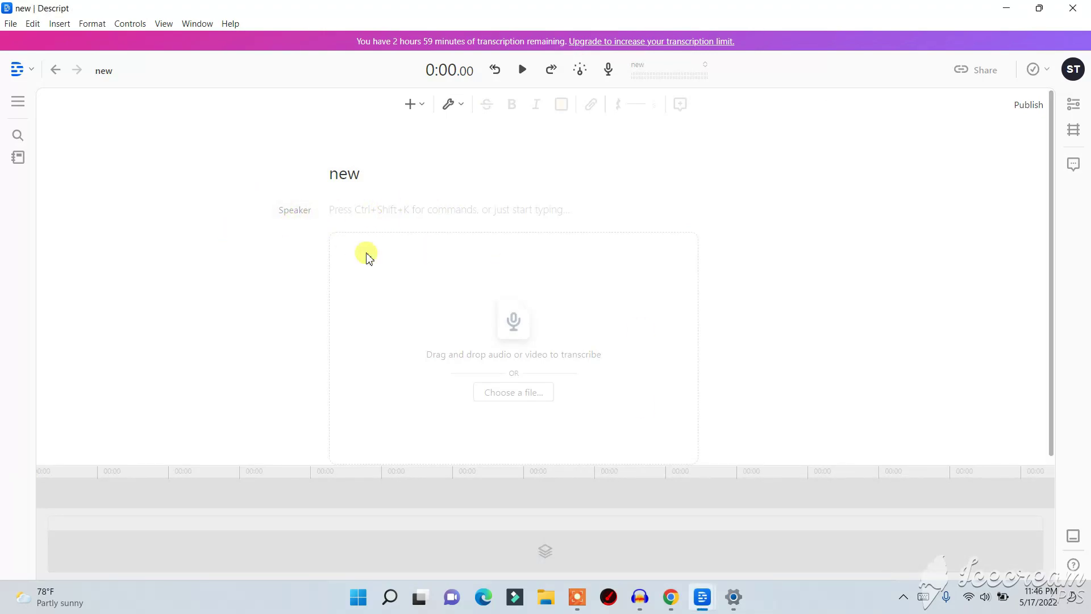
{"action": "mouse_move", "coordinate": [702, 599]}
{"action": "left_click", "coordinate": [633, 533]}
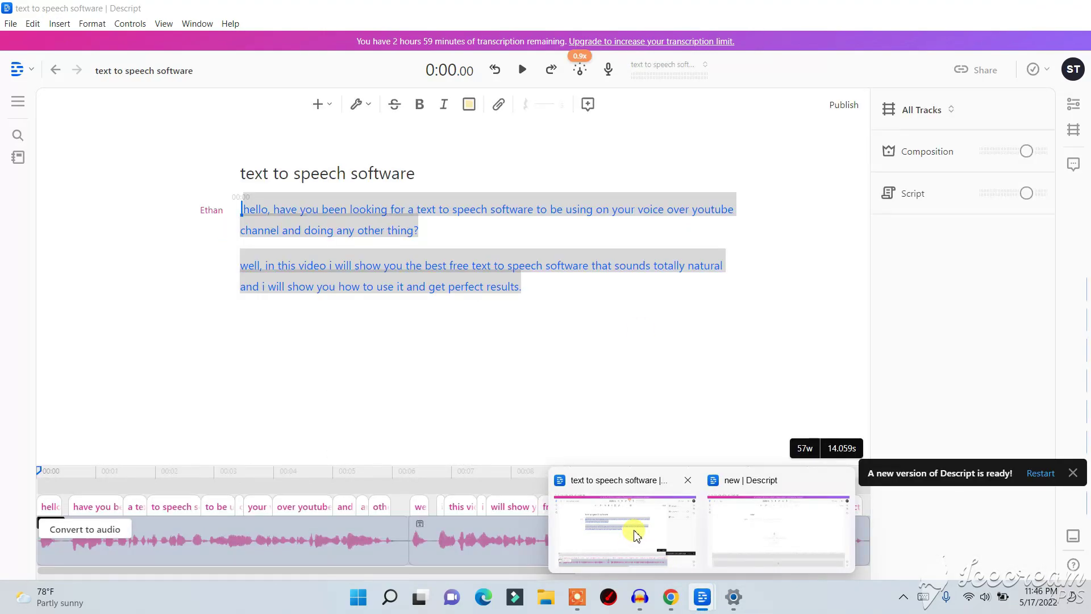
{"action": "left_click", "coordinate": [218, 213]}
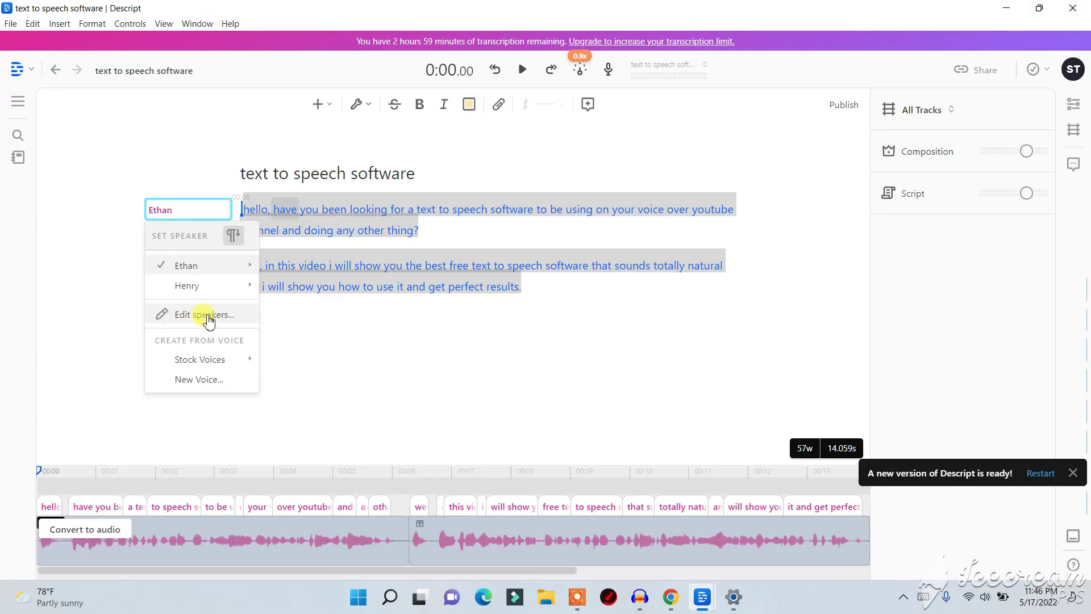
Step: Add a speaker with the default name to the "new" project's speaker list
{"action": "mouse_move", "coordinate": [704, 596]}
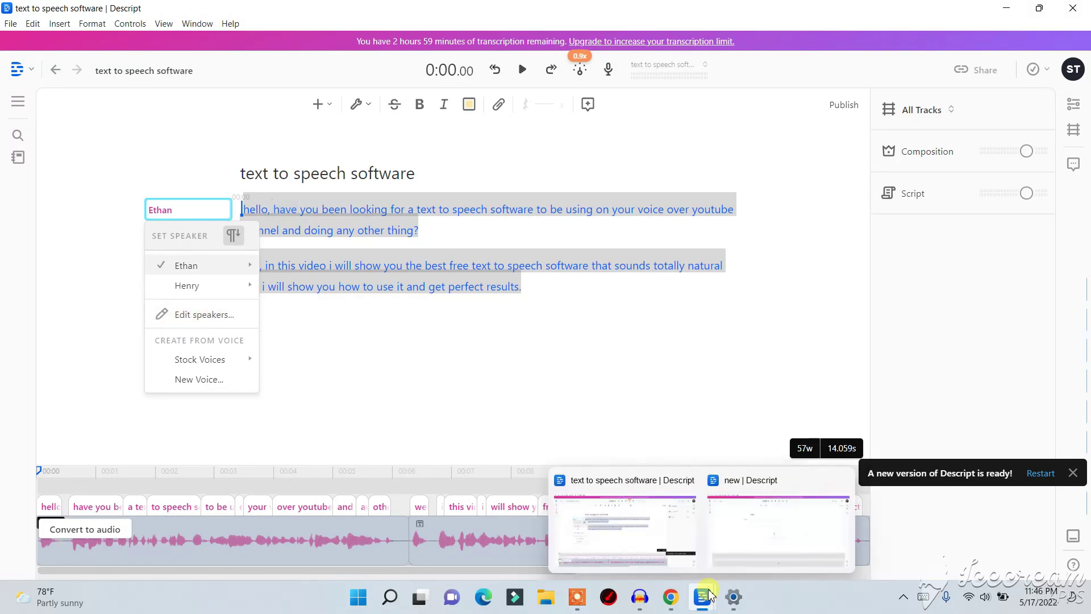
{"action": "left_click", "coordinate": [786, 514]}
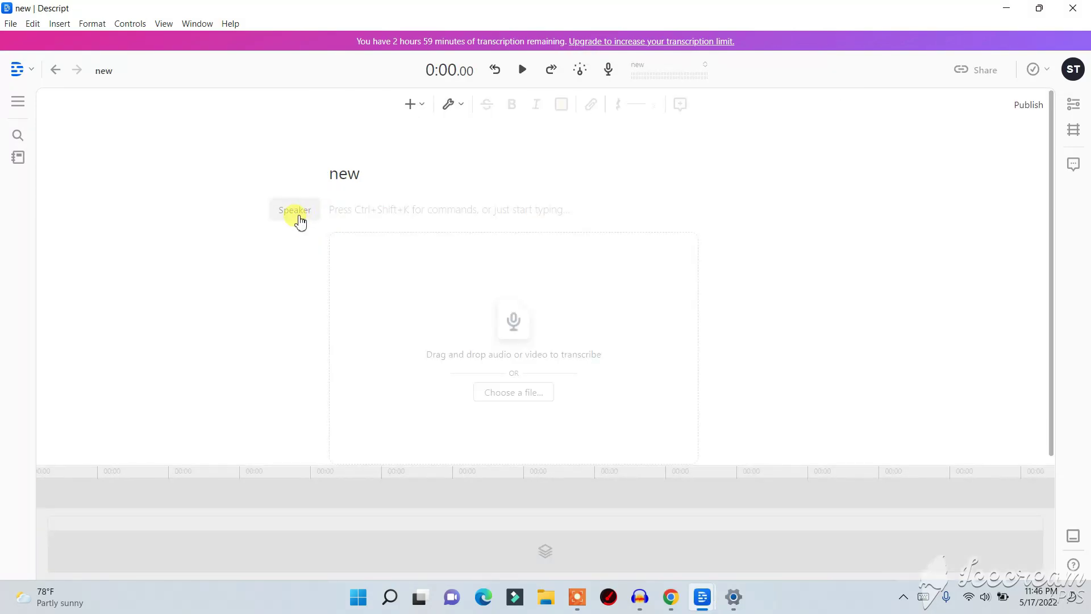
{"action": "left_click", "coordinate": [300, 218]}
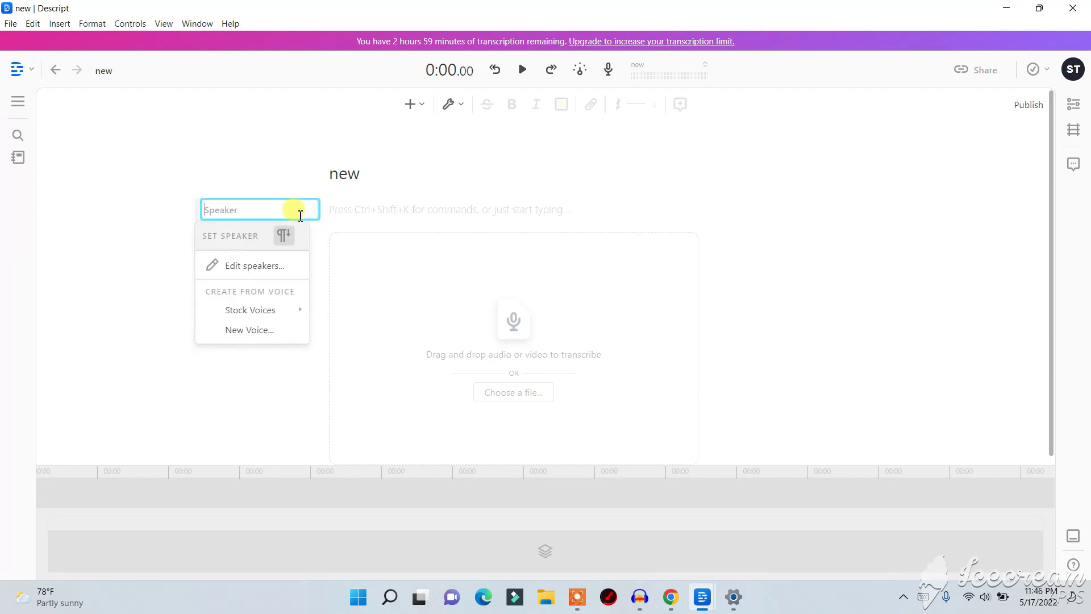
{"action": "left_click", "coordinate": [277, 267]}
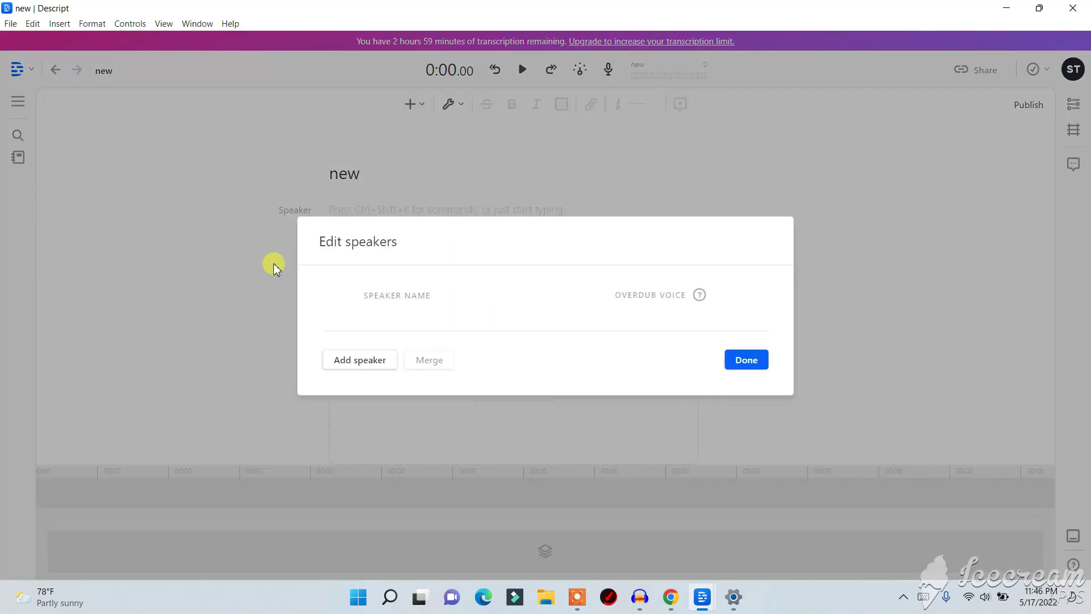
{"action": "left_click", "coordinate": [356, 364]}
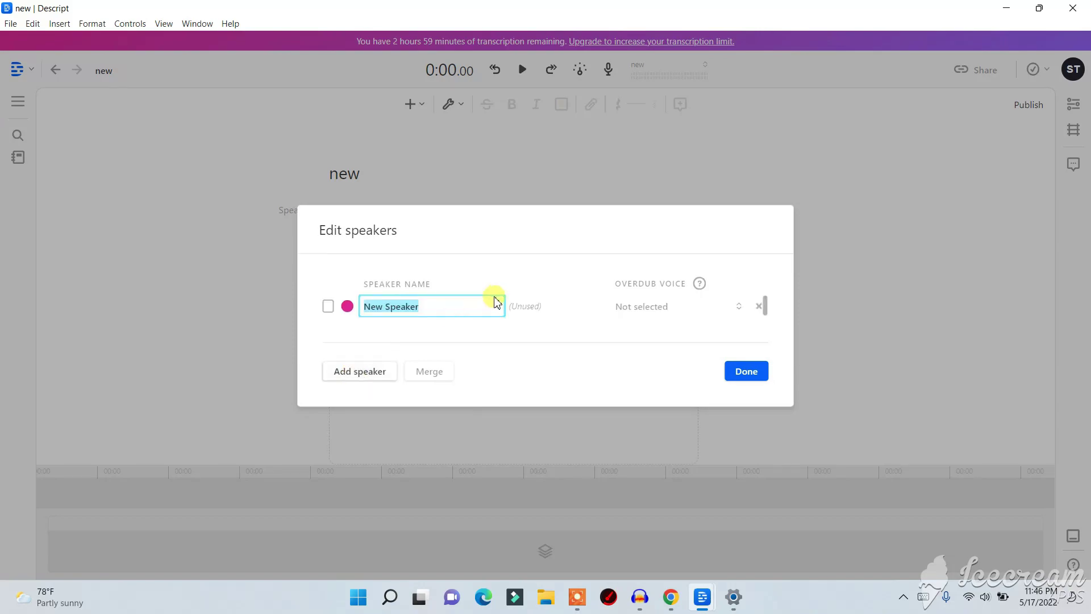
{"action": "left_click", "coordinate": [756, 372]}
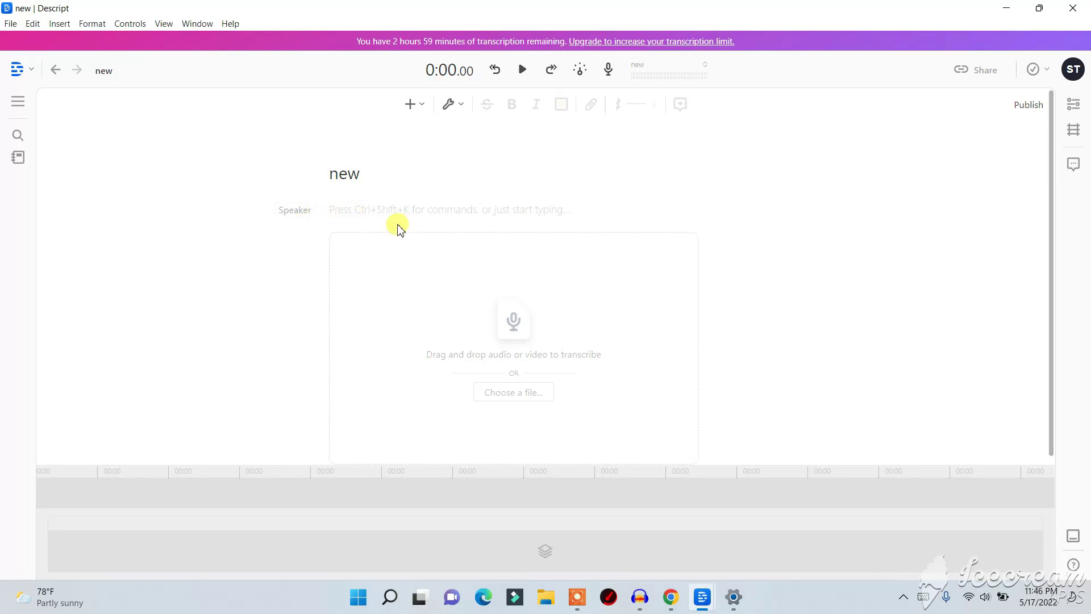
Step: Return to the "text to speech software" project and preview the stock voices Don, Emily, Carla and Ruth
{"action": "mouse_move", "coordinate": [671, 595]}
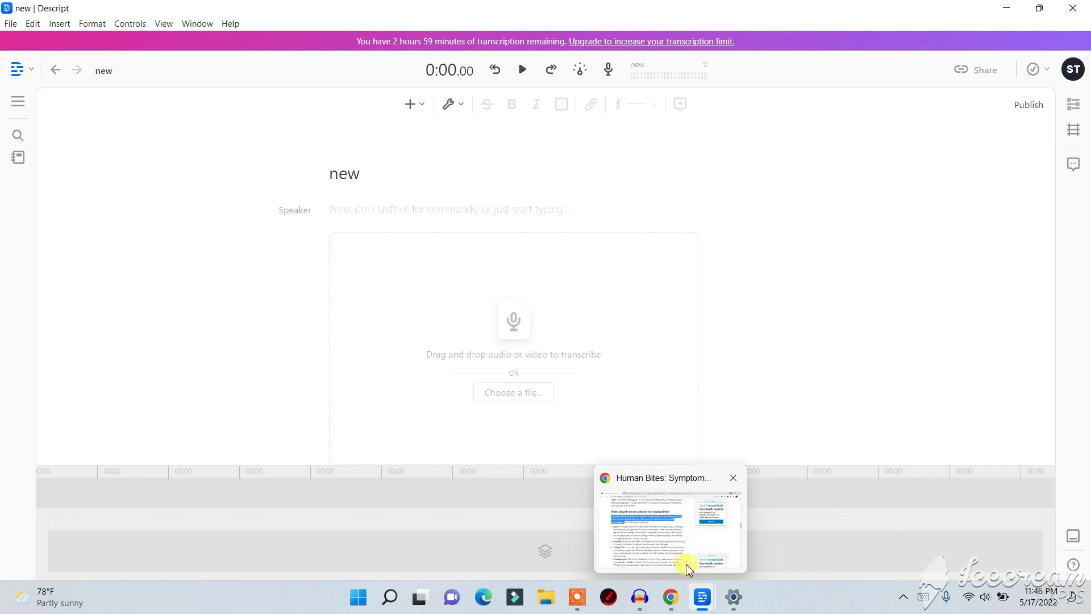
{"action": "left_click", "coordinate": [650, 546]}
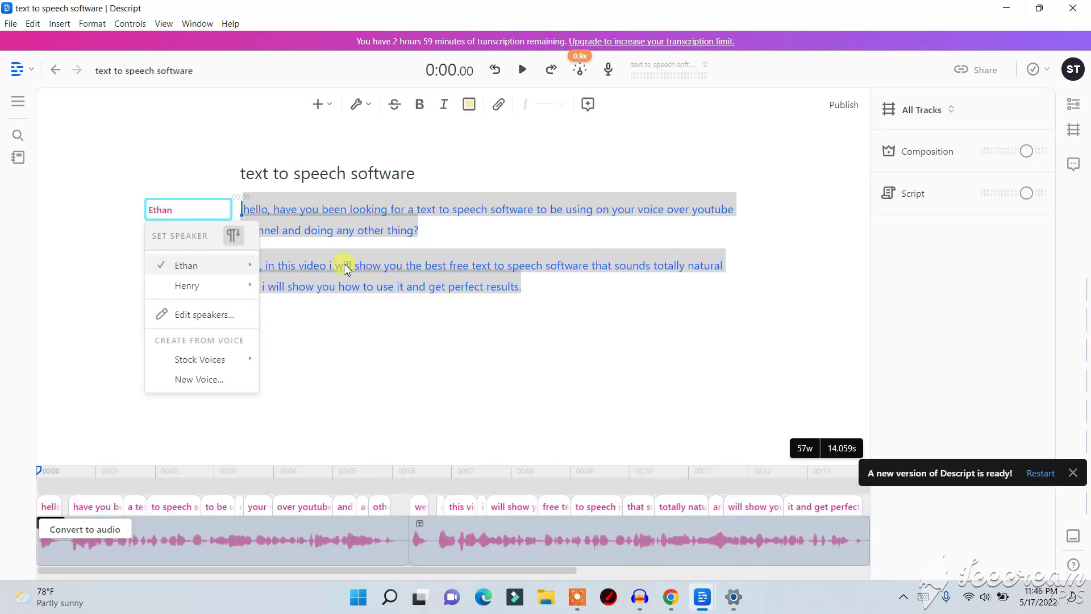
{"action": "mouse_move", "coordinate": [199, 364]}
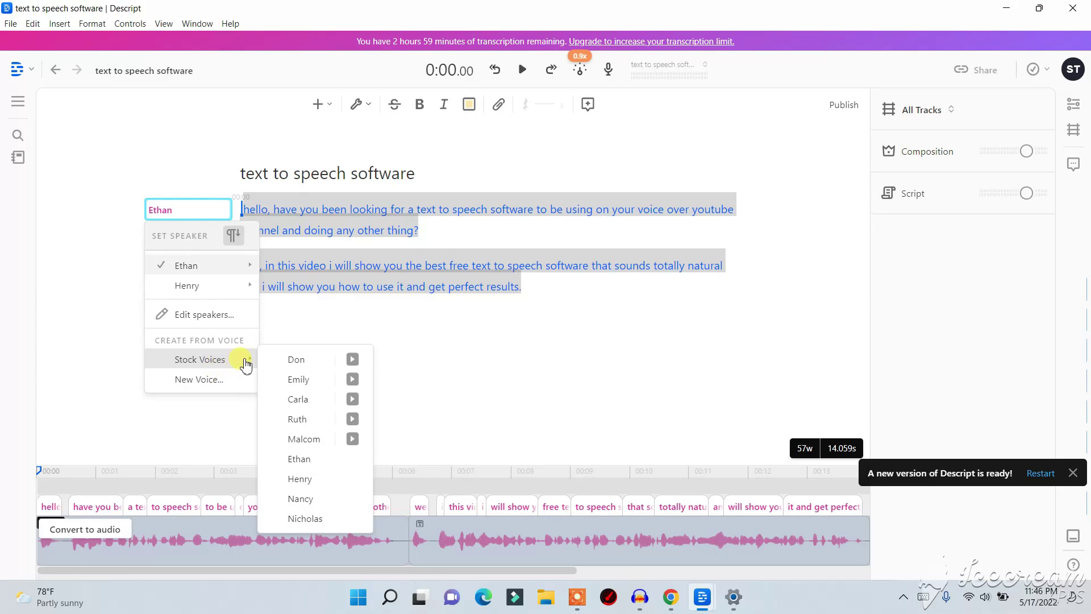
{"action": "left_click", "coordinate": [354, 361]}
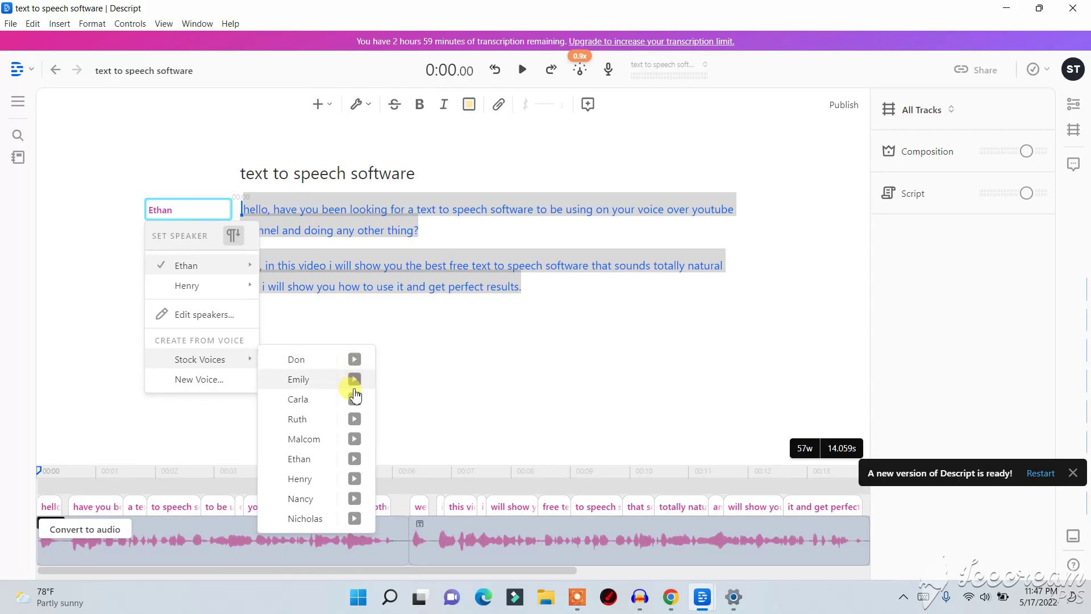
{"action": "left_click", "coordinate": [355, 379]}
{"action": "left_click", "coordinate": [356, 399]}
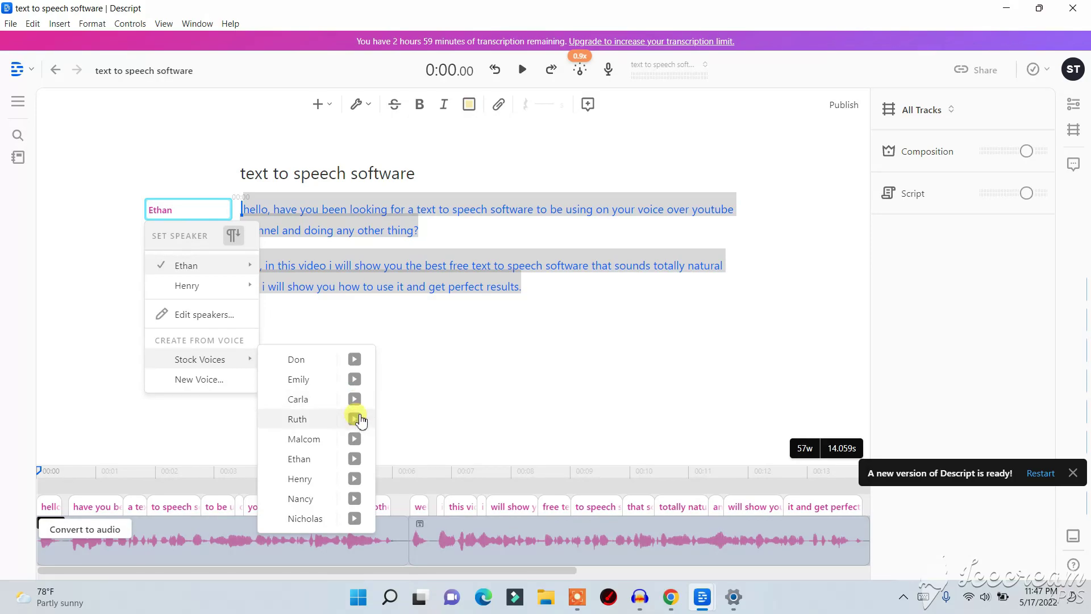
{"action": "left_click", "coordinate": [355, 422]}
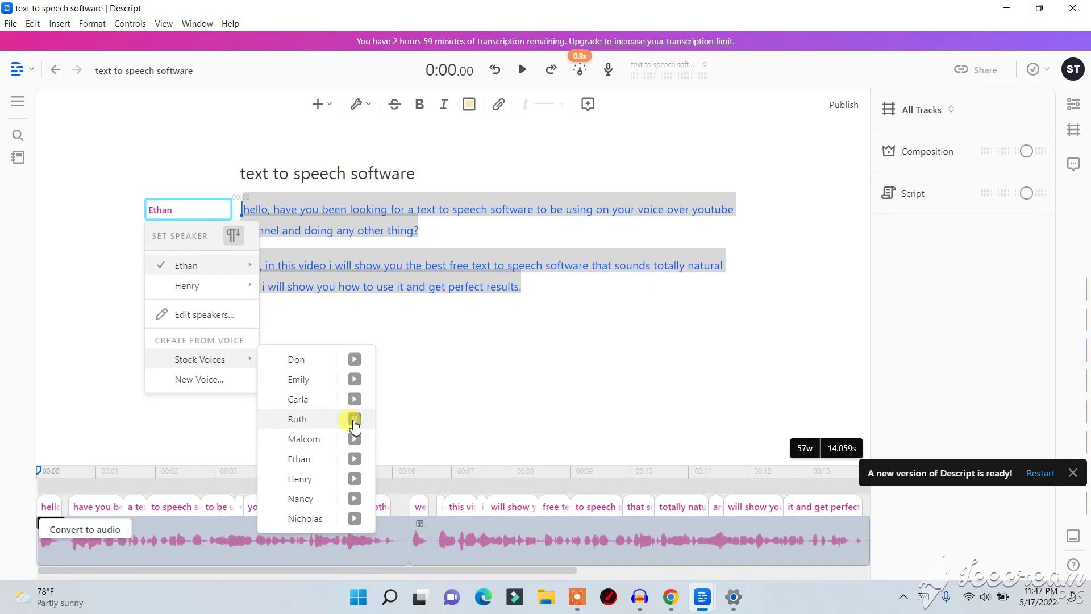
Step: Assign the stock voice Ethan as the speaker of the selected script
{"action": "left_click", "coordinate": [302, 460]}
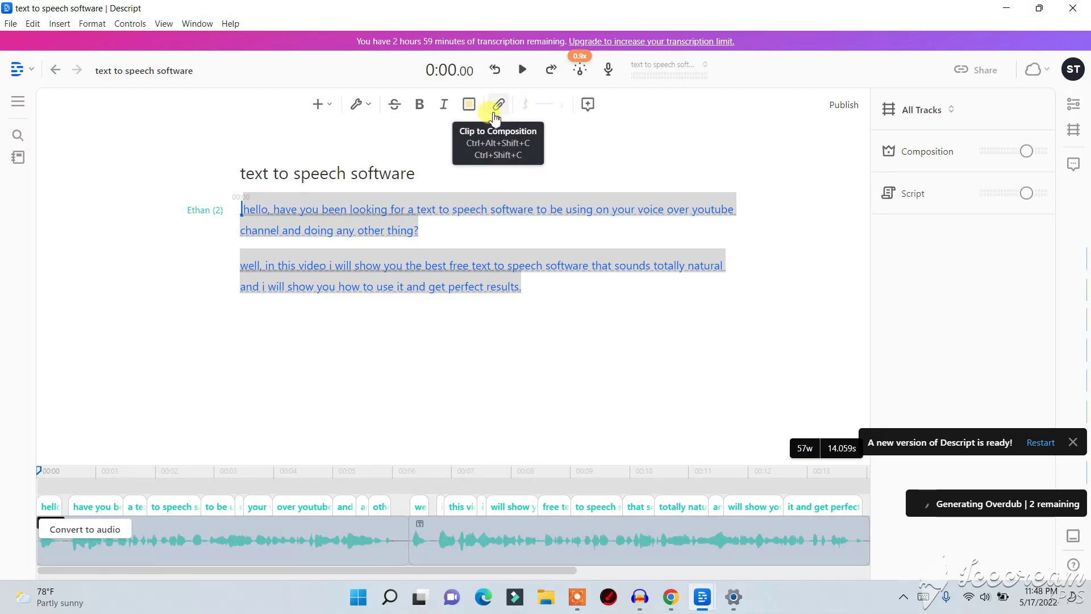
{"action": "left_click", "coordinate": [205, 210]}
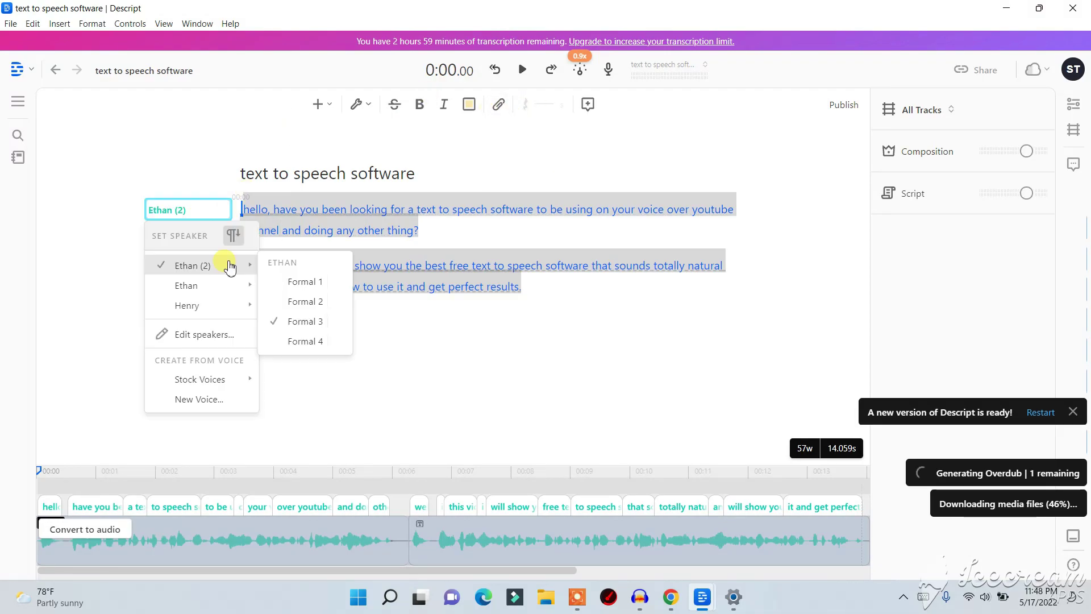
{"action": "left_click", "coordinate": [225, 264]}
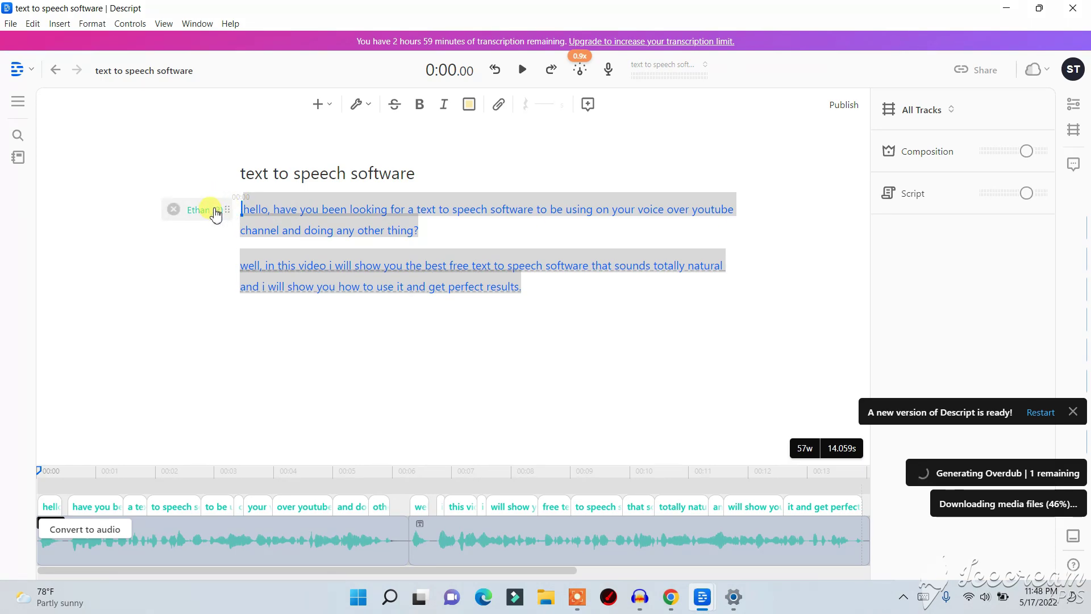
Step: Examine the Formal voice styles offered for the script's current speaker
{"action": "left_click", "coordinate": [214, 212]}
{"action": "mouse_move", "coordinate": [203, 278]}
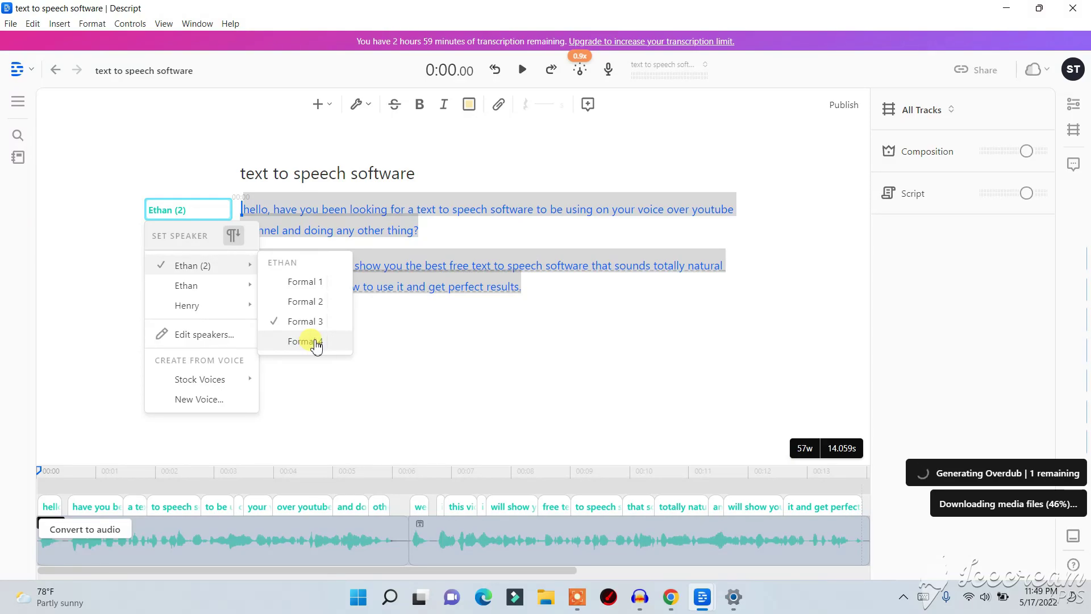
{"action": "mouse_move", "coordinate": [214, 381]}
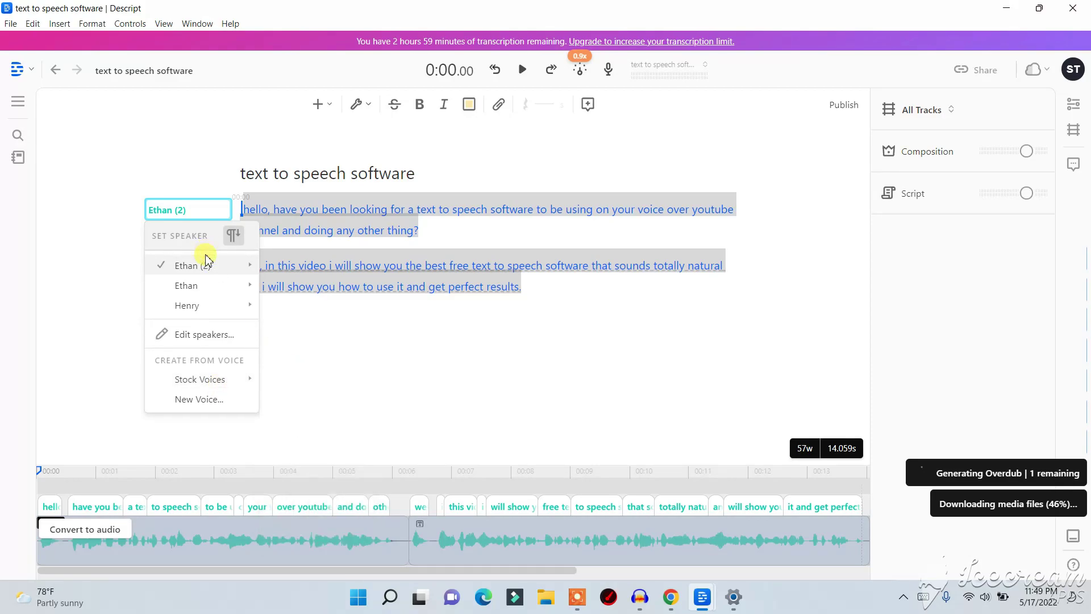
Step: Review the project's speaker list and the Formal voice styles available for the script's current speaker
{"action": "left_click", "coordinate": [223, 338]}
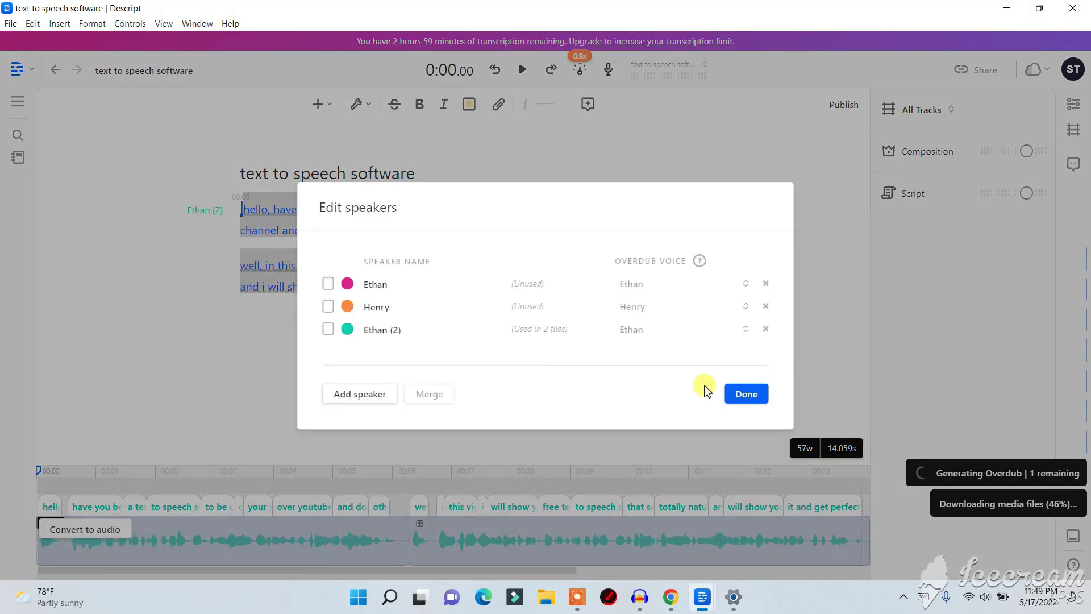
{"action": "left_click", "coordinate": [744, 392]}
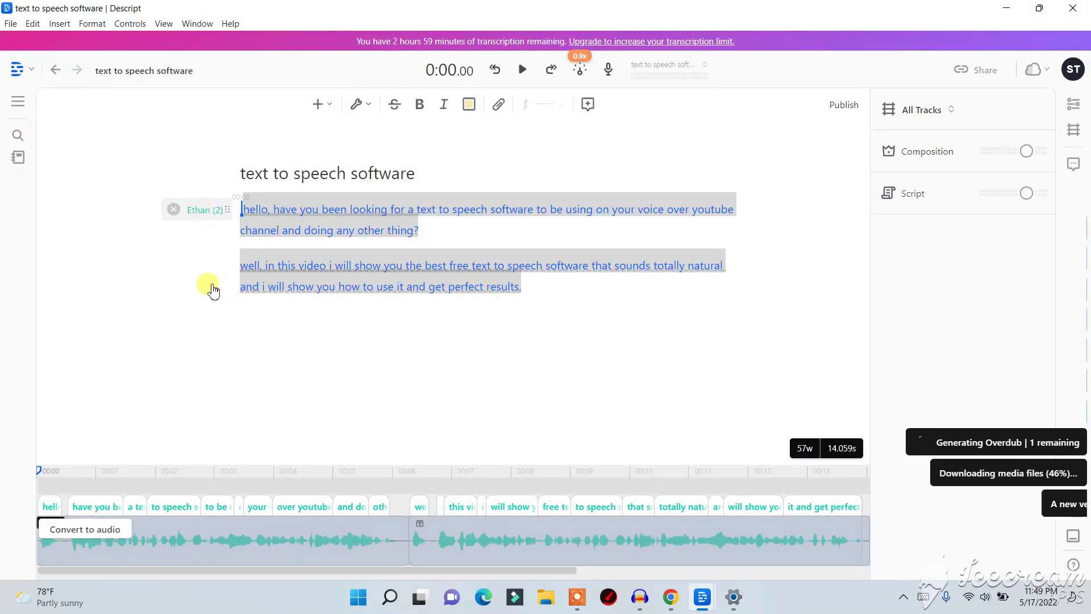
{"action": "left_click", "coordinate": [205, 211]}
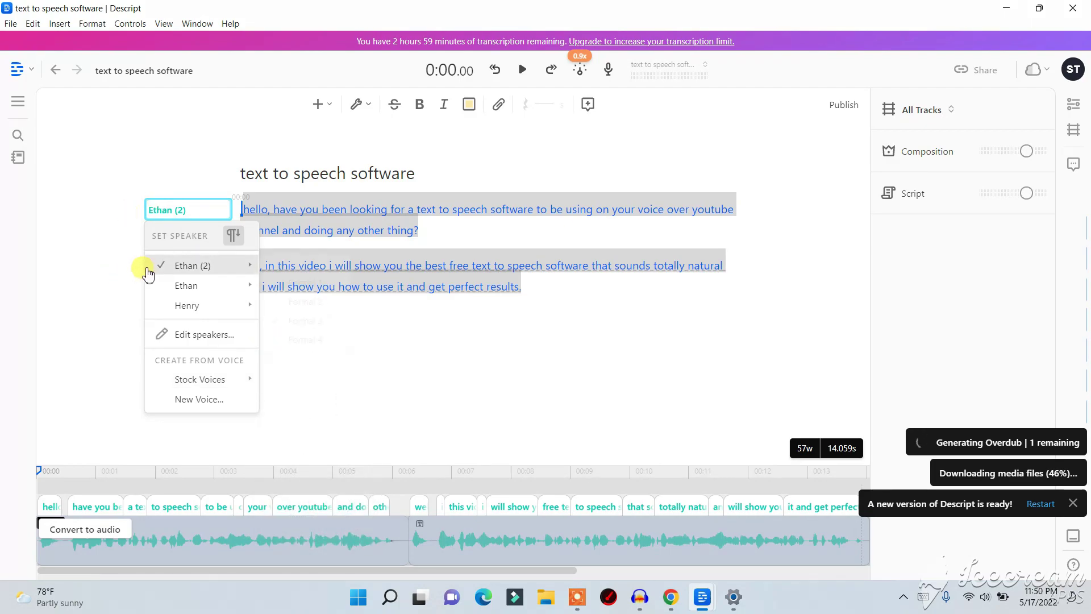
{"action": "mouse_move", "coordinate": [261, 262]}
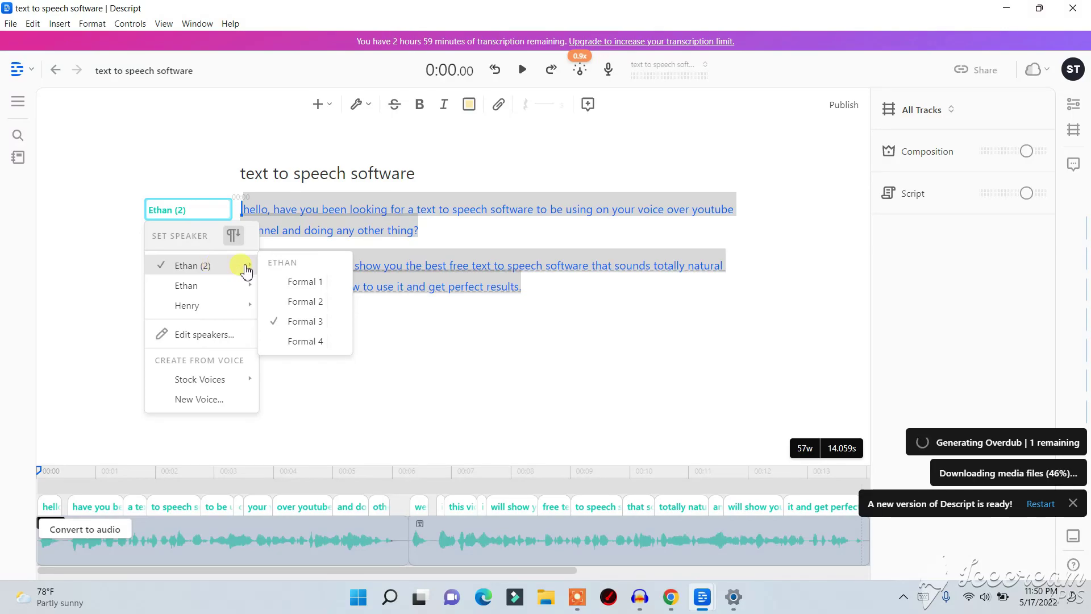
{"action": "left_click", "coordinate": [165, 178]}
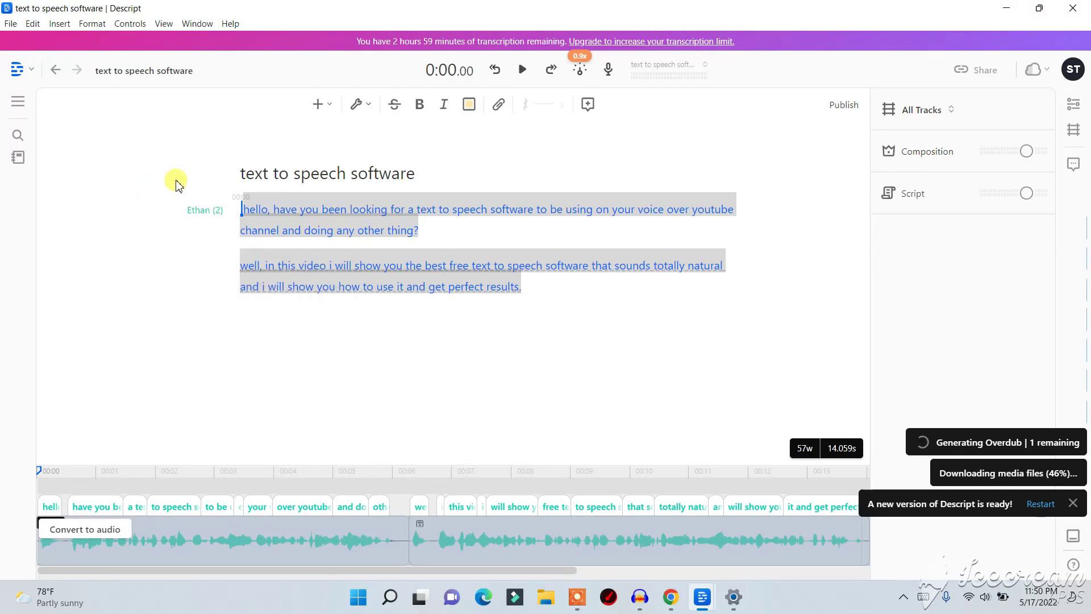
{"action": "left_click", "coordinate": [209, 216]}
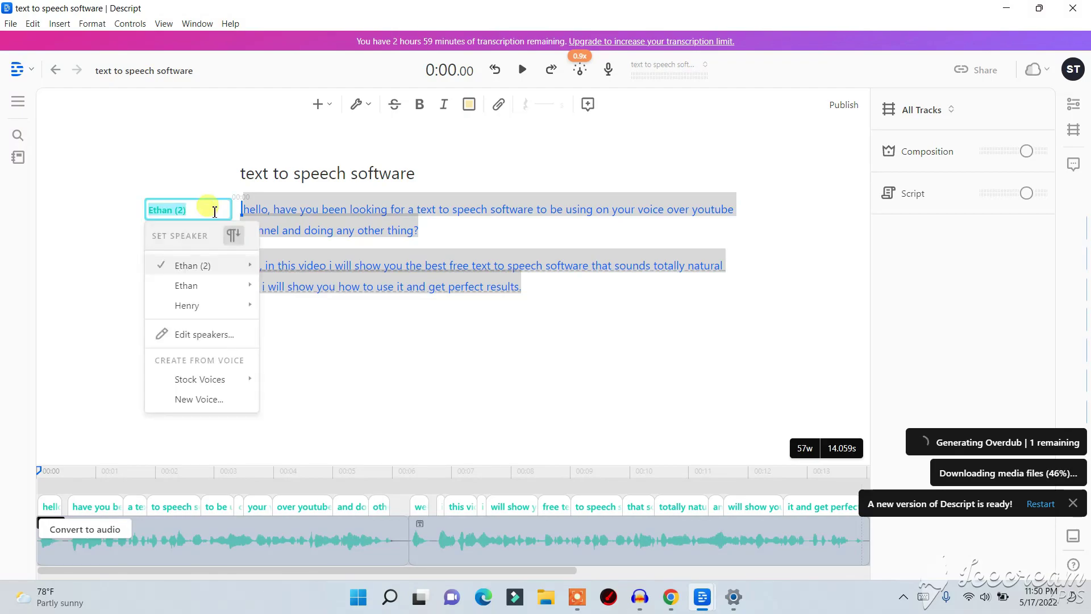
{"action": "mouse_move", "coordinate": [241, 390]}
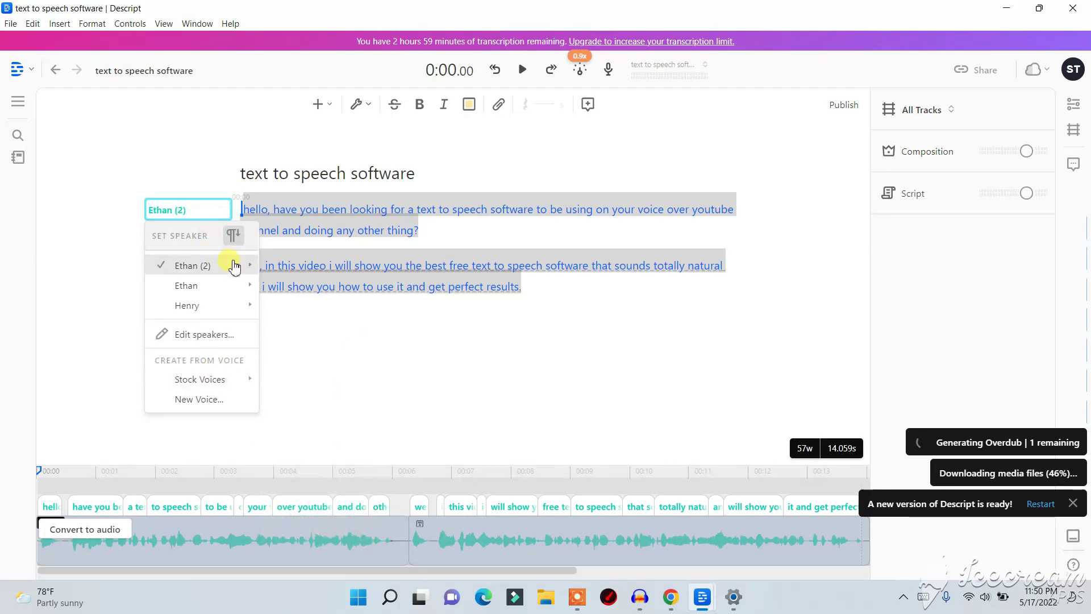
{"action": "left_click", "coordinate": [520, 361]}
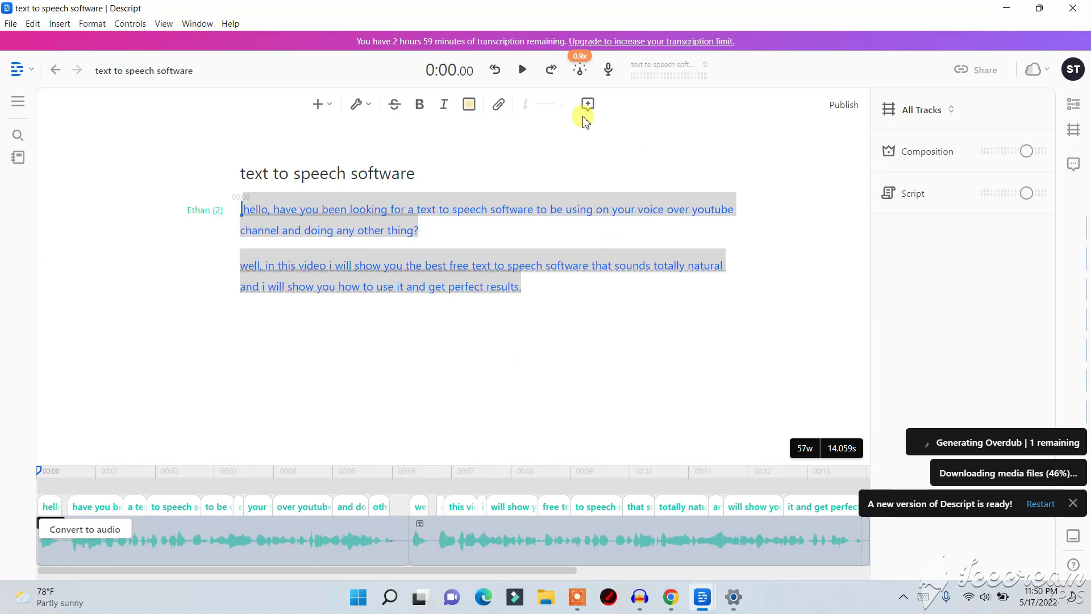
Step: Play the generated speech of the script through to its end
{"action": "left_click", "coordinate": [581, 80]}
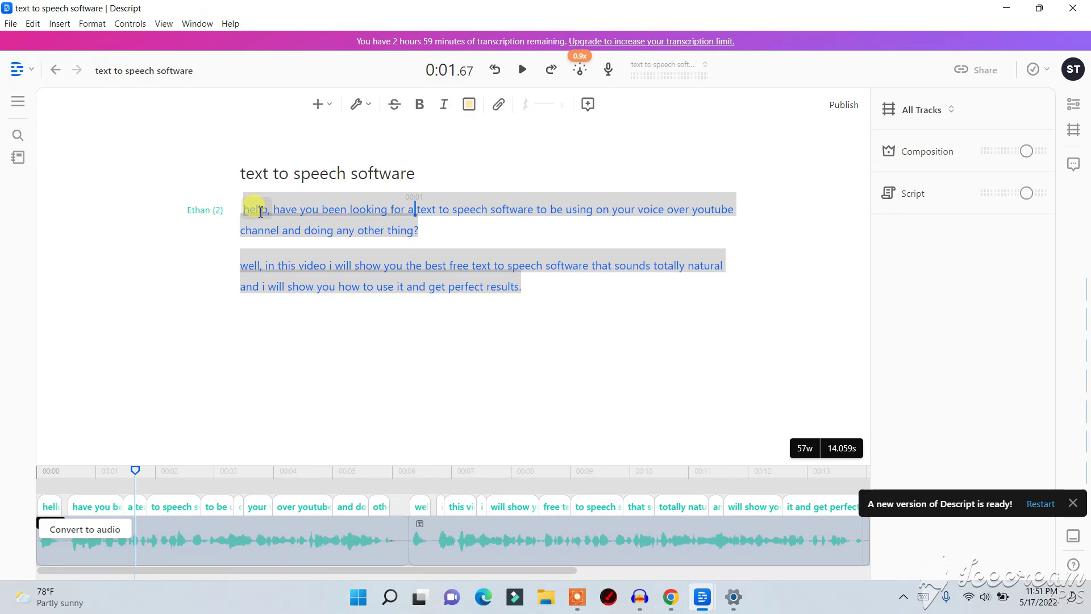
{"action": "left_click", "coordinate": [522, 69]}
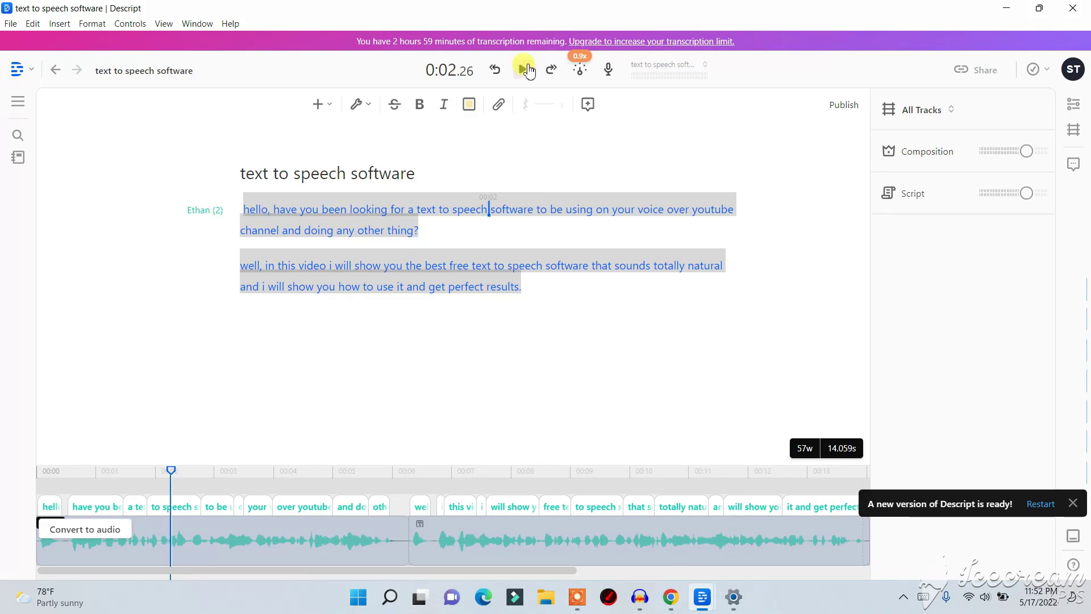
{"action": "left_click", "coordinate": [526, 71]}
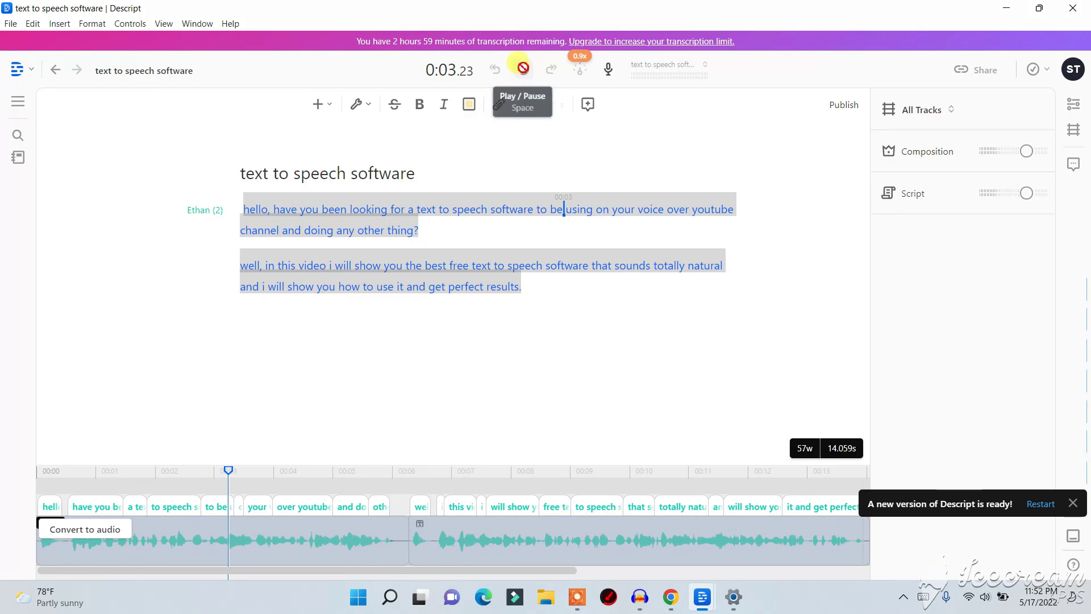
{"action": "left_click", "coordinate": [523, 71]}
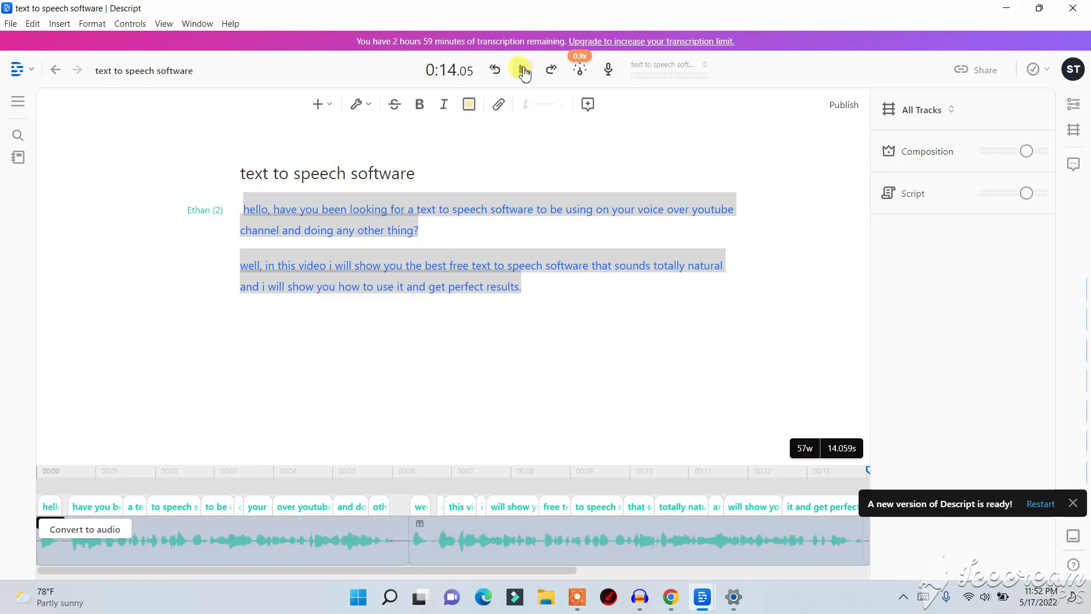
Step: Start exporting the current selection as MP3 audio with one channel, 44100 sample rate and 128 kbps bitrate
{"action": "left_click", "coordinate": [11, 25]}
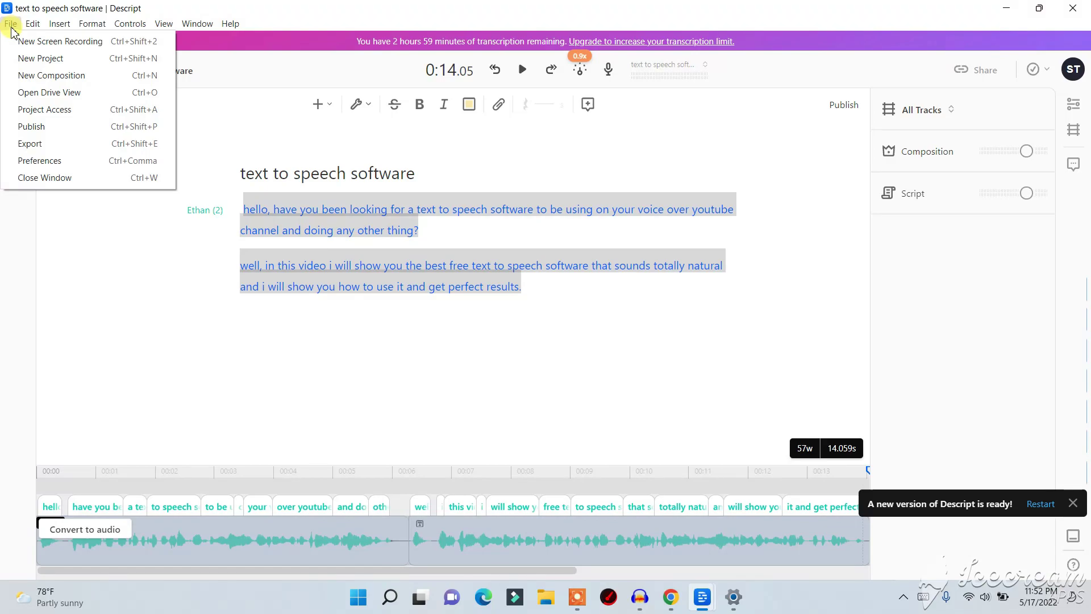
{"action": "left_click", "coordinate": [29, 146]}
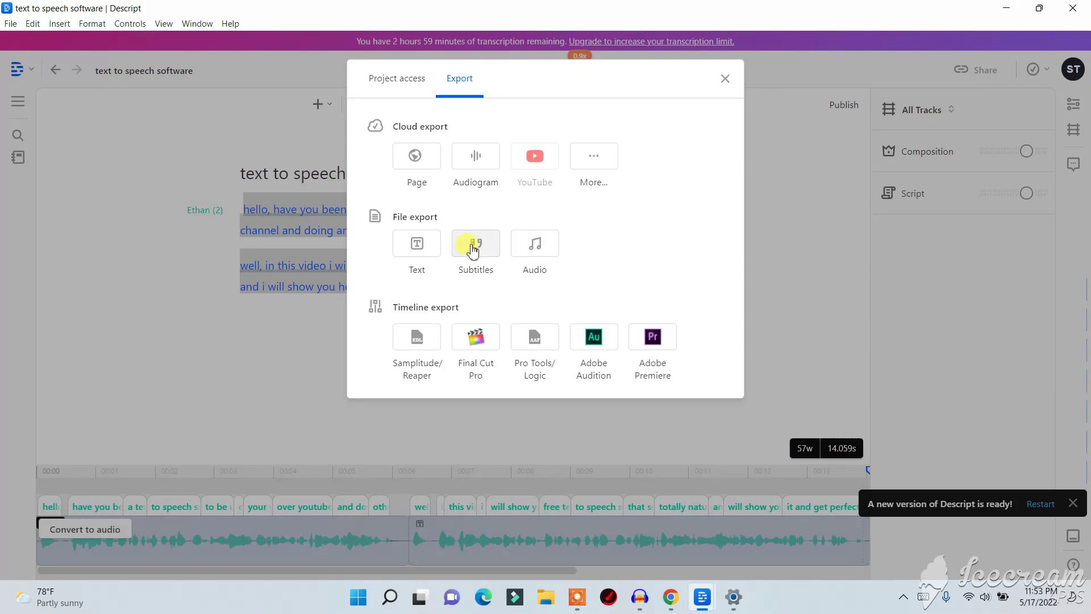
{"action": "left_click", "coordinate": [549, 250]}
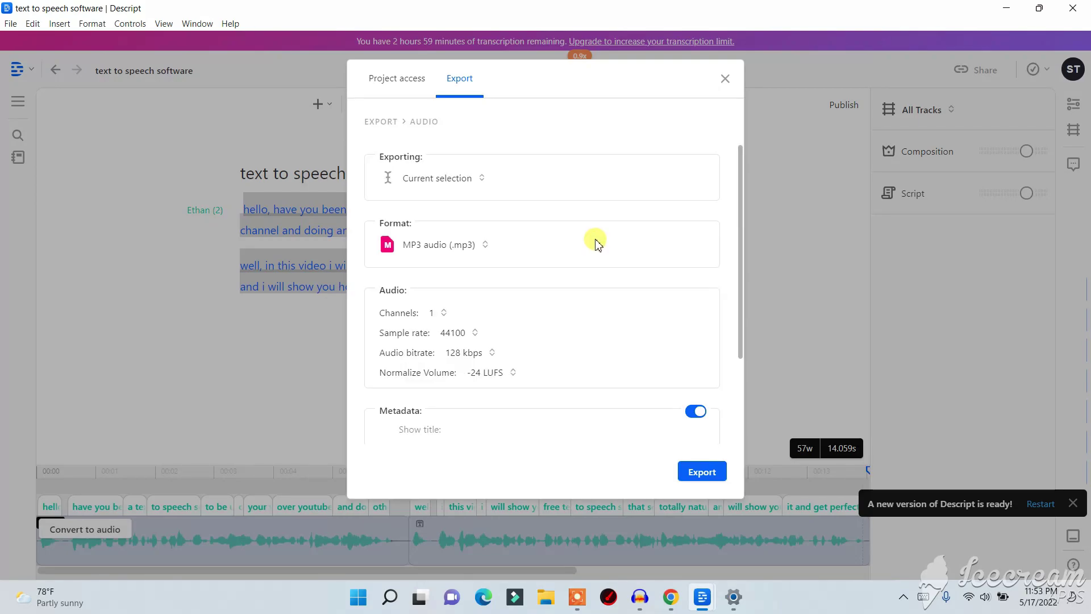
{"action": "left_click", "coordinate": [725, 484]}
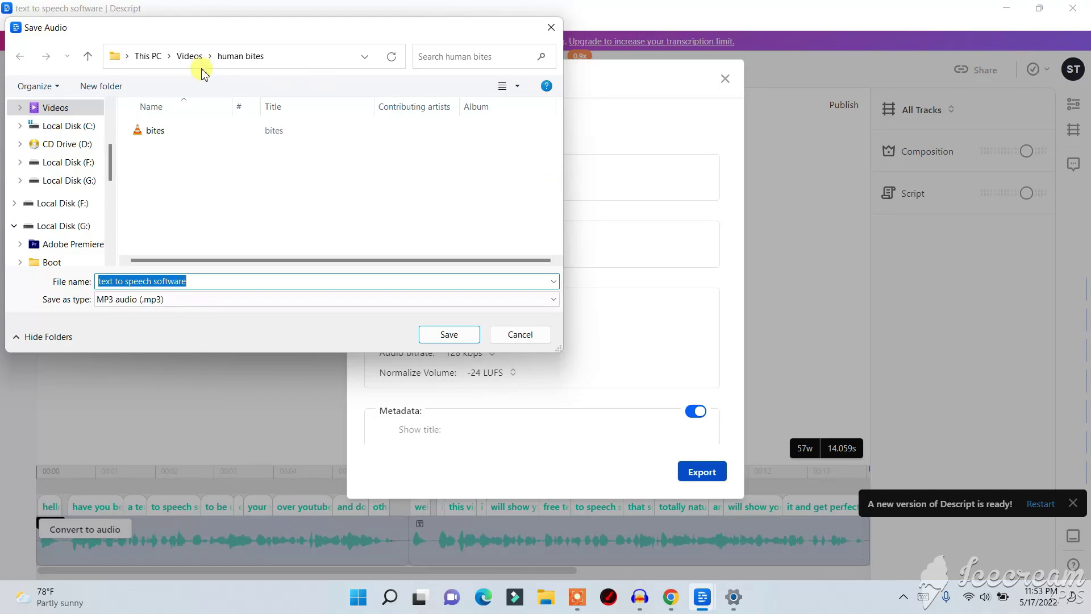
Step: Save the exported audio as "text to speech software" in the Music folder
{"action": "left_click", "coordinate": [188, 57]}
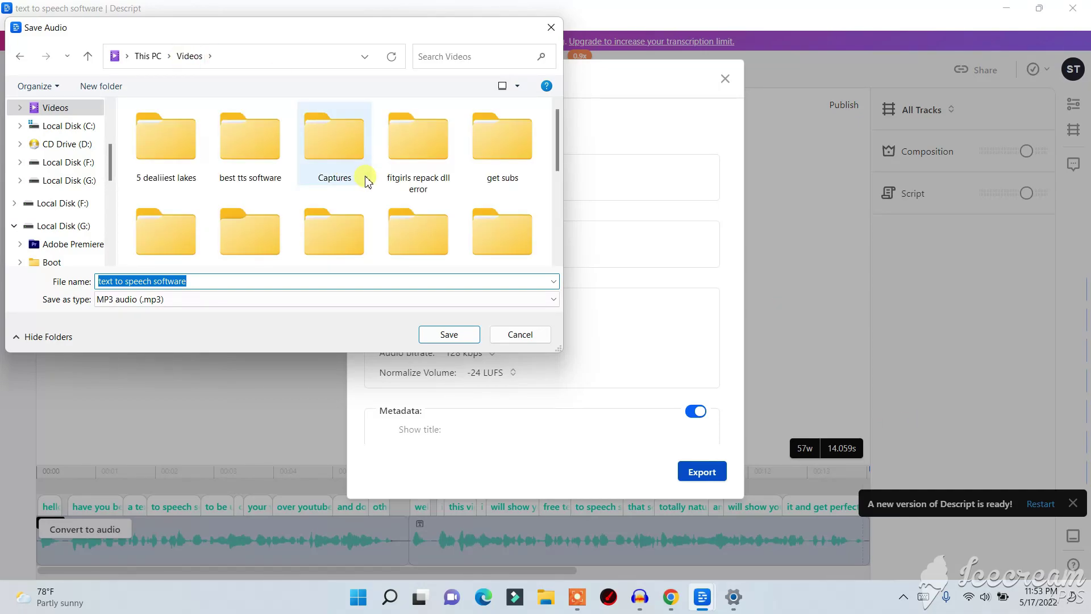
{"action": "scroll", "coordinate": [341, 178], "scroll_direction": "down", "scroll_amount": 3}
{"action": "scroll", "coordinate": [461, 195], "scroll_direction": "down", "scroll_amount": 2}
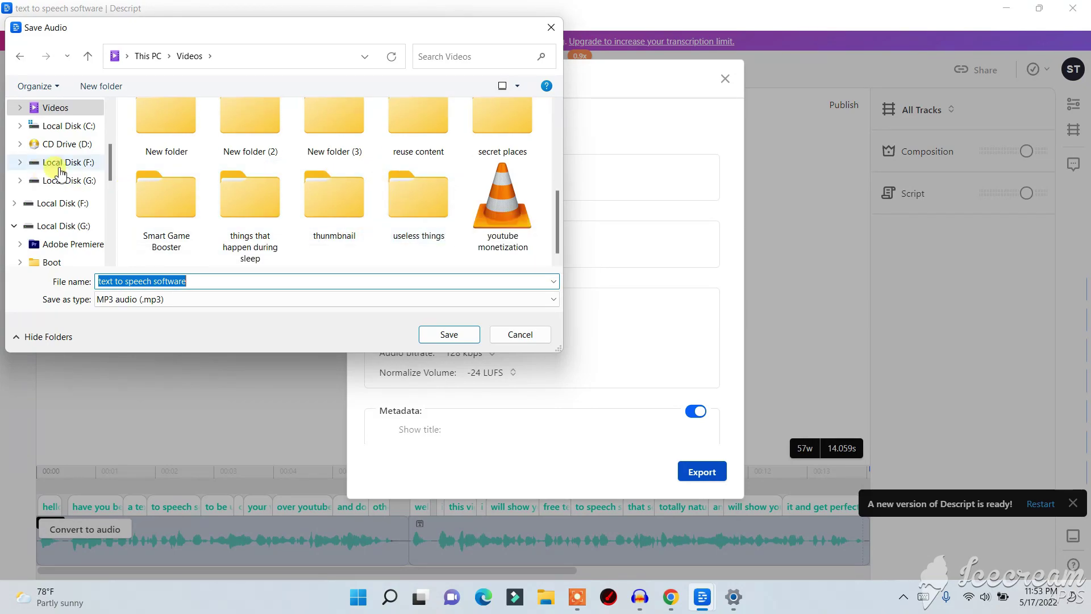
{"action": "scroll", "coordinate": [85, 130], "scroll_direction": "up", "scroll_amount": 1}
{"action": "left_click", "coordinate": [63, 108]}
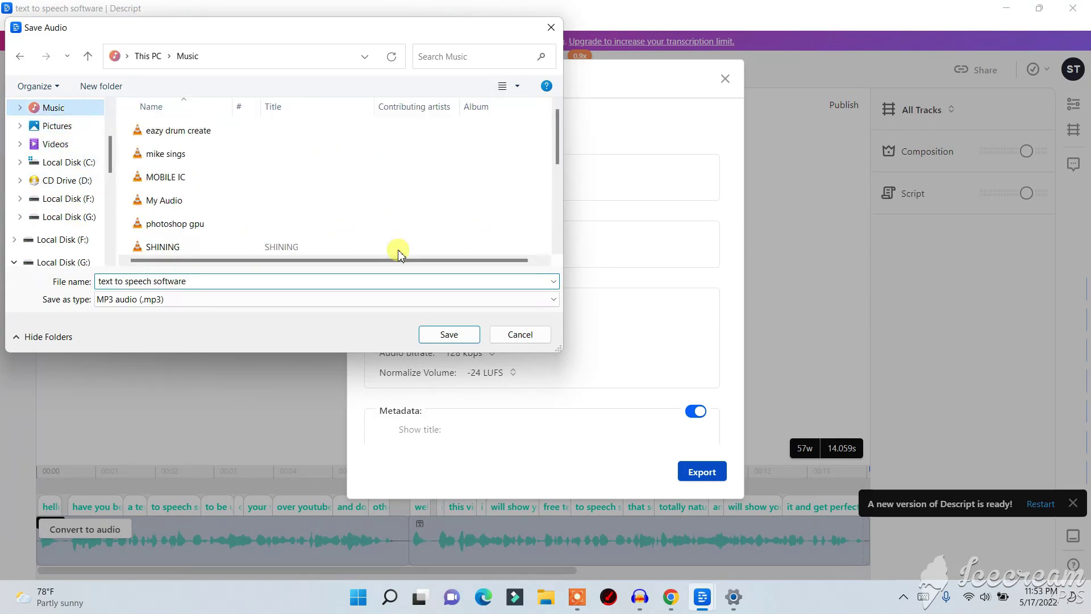
{"action": "left_click_drag", "start_coordinate": [205, 281], "coordinate": [59, 280]}
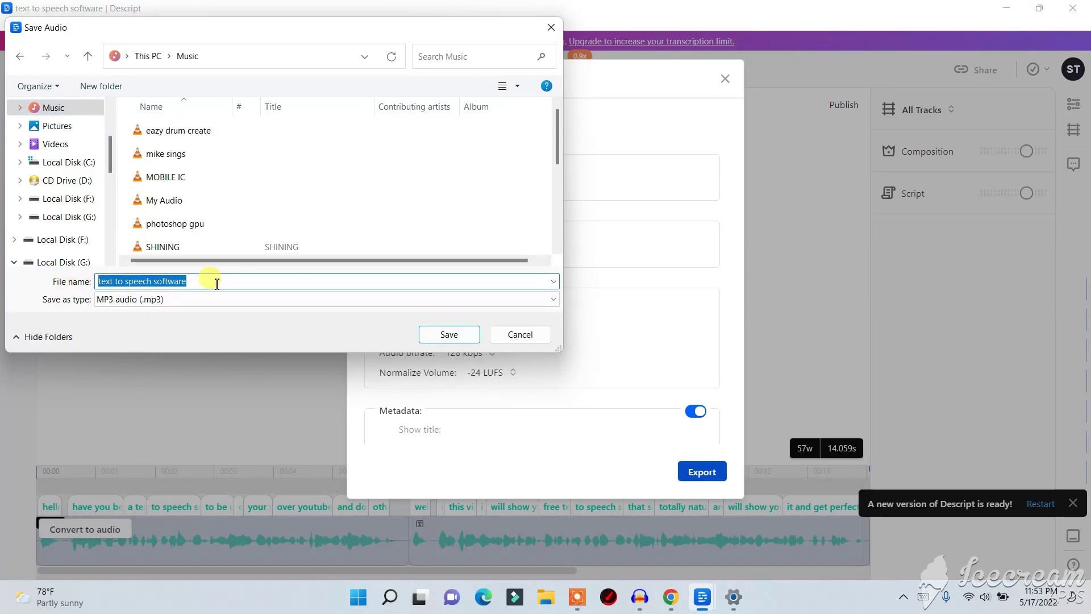
{"action": "left_click", "coordinate": [446, 334]}
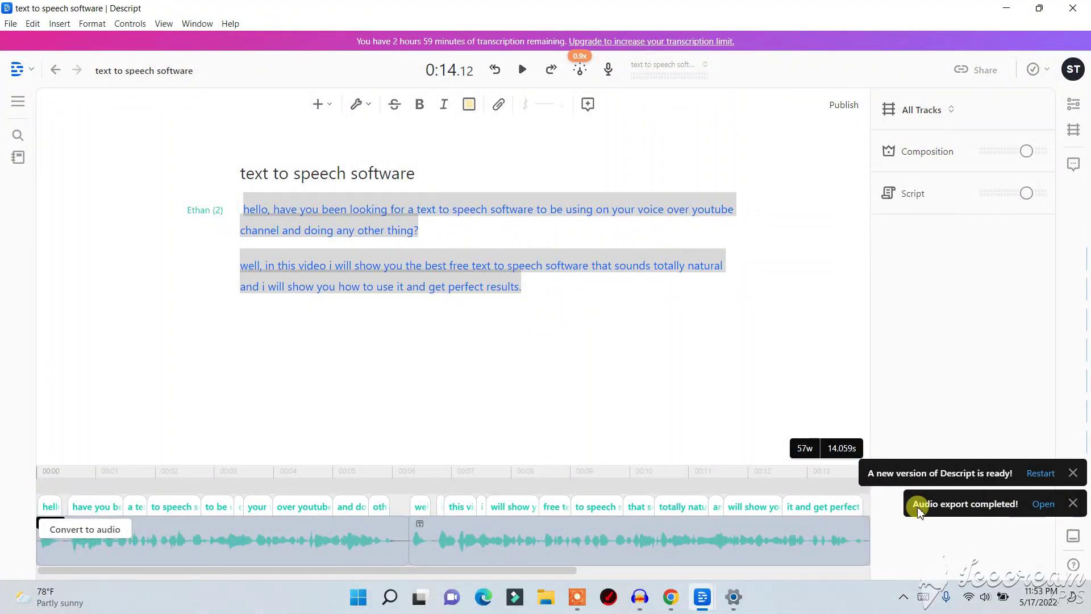
Step: Switch to File Explorer and locate the exported "text to speech software" audio file in the Music folder
{"action": "left_click", "coordinate": [1045, 504]}
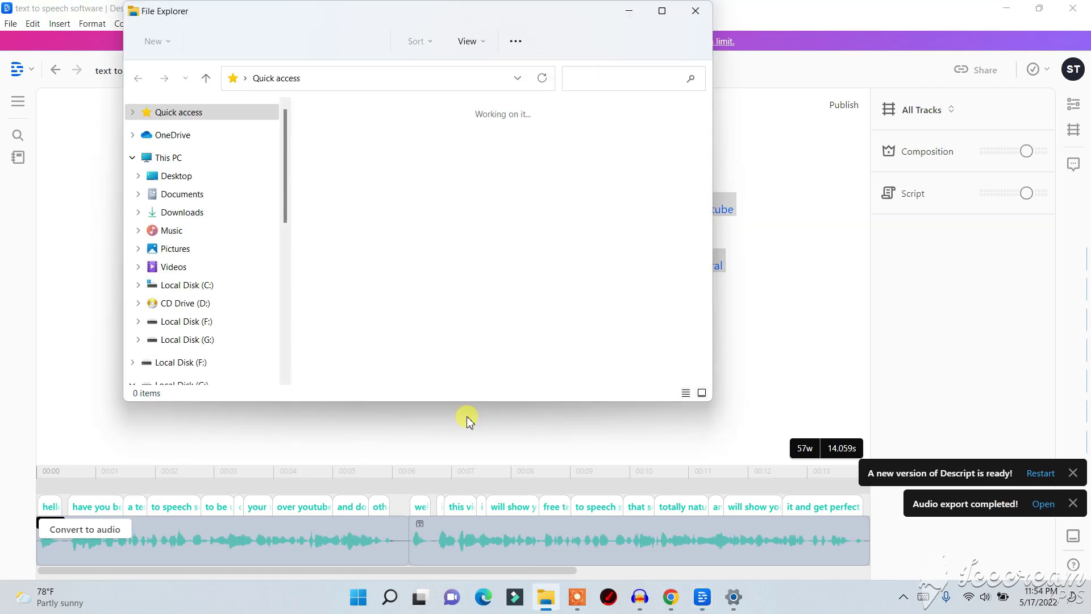
{"action": "left_click", "coordinate": [196, 230]}
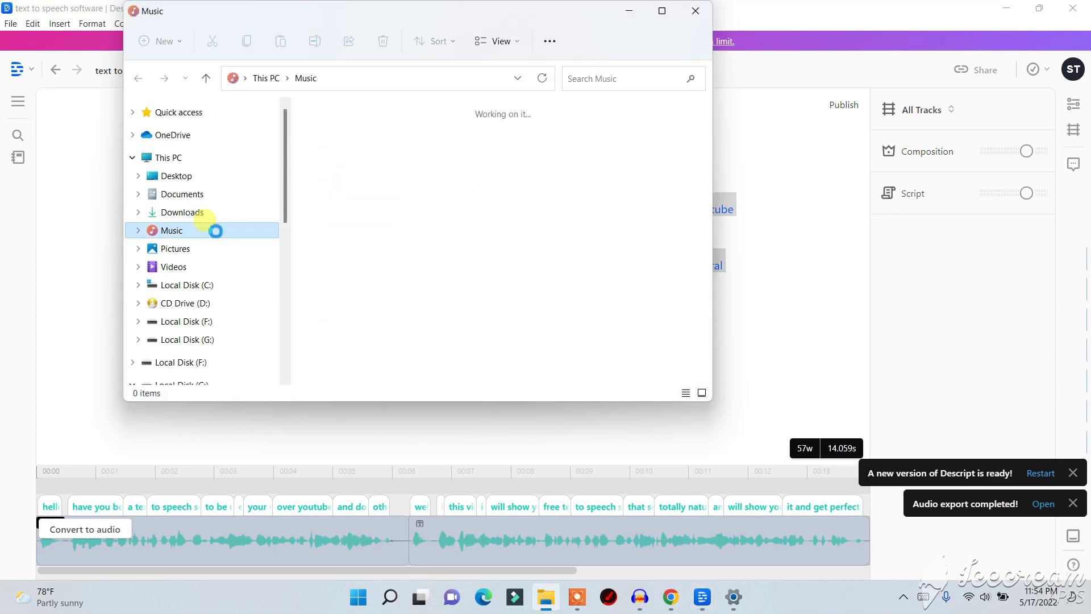
{"action": "scroll", "coordinate": [487, 162], "scroll_direction": "down", "scroll_amount": 10}
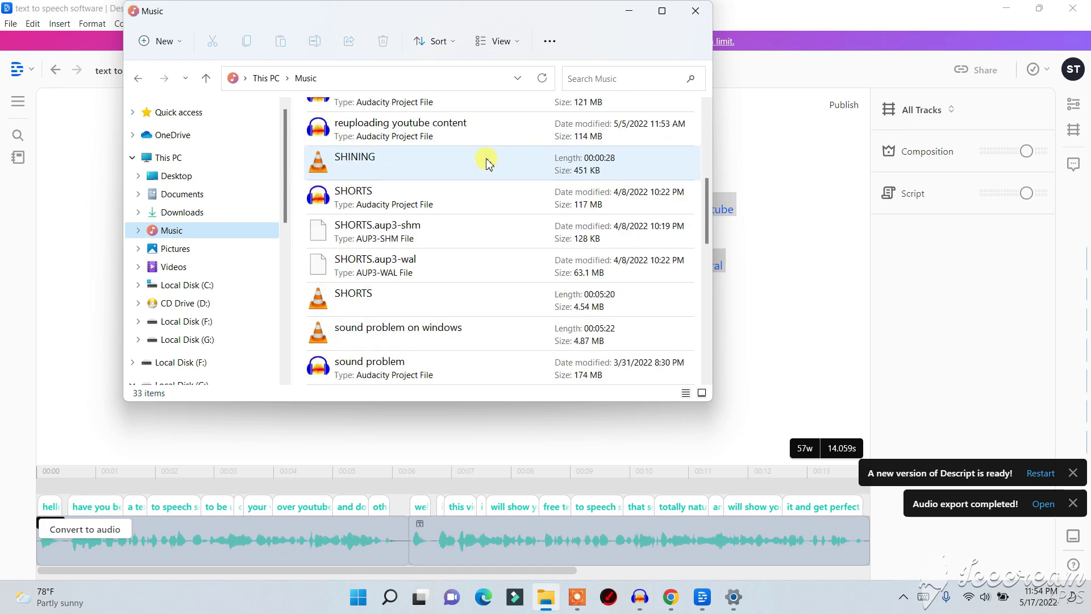
{"action": "scroll", "coordinate": [458, 188], "scroll_direction": "down", "scroll_amount": 5}
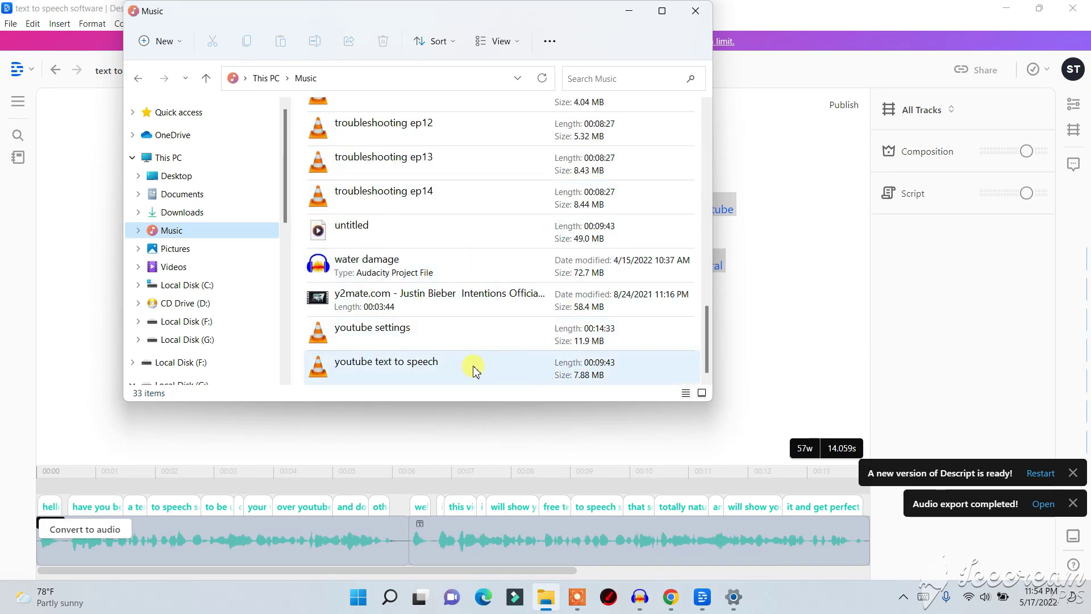
{"action": "scroll", "coordinate": [440, 372], "scroll_direction": "up", "scroll_amount": 5}
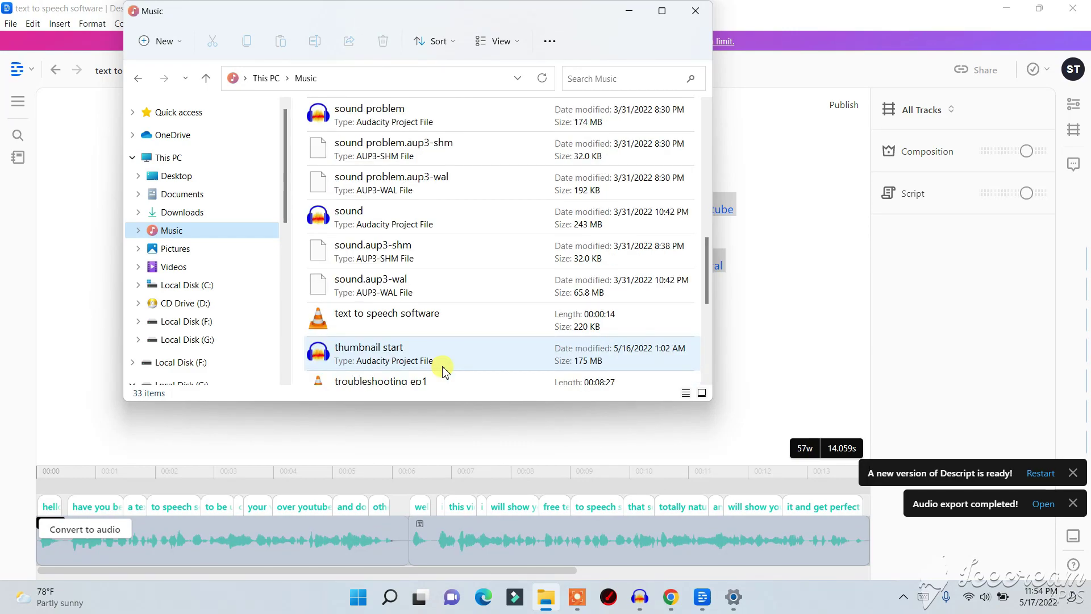
{"action": "scroll", "coordinate": [382, 182], "scroll_direction": "up", "scroll_amount": 3}
{"action": "scroll", "coordinate": [403, 259], "scroll_direction": "down", "scroll_amount": 4}
{"action": "left_click", "coordinate": [403, 259]}
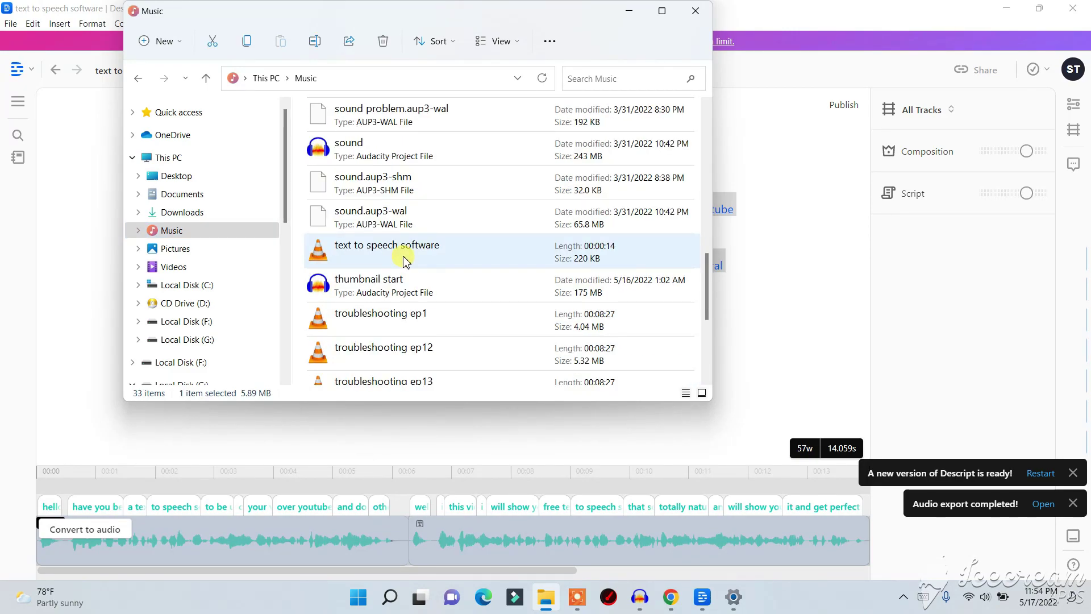
Step: Play the exported audio in VLC with the volume raised to about 103%, and return to Descript
{"action": "double_click", "coordinate": [405, 259]}
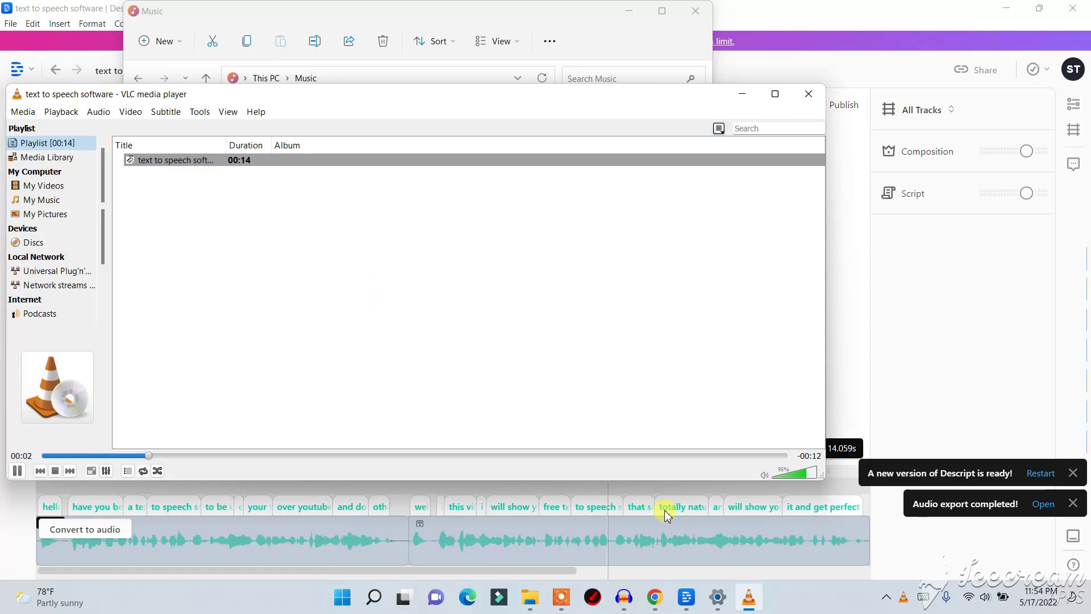
{"action": "left_click", "coordinate": [804, 475]}
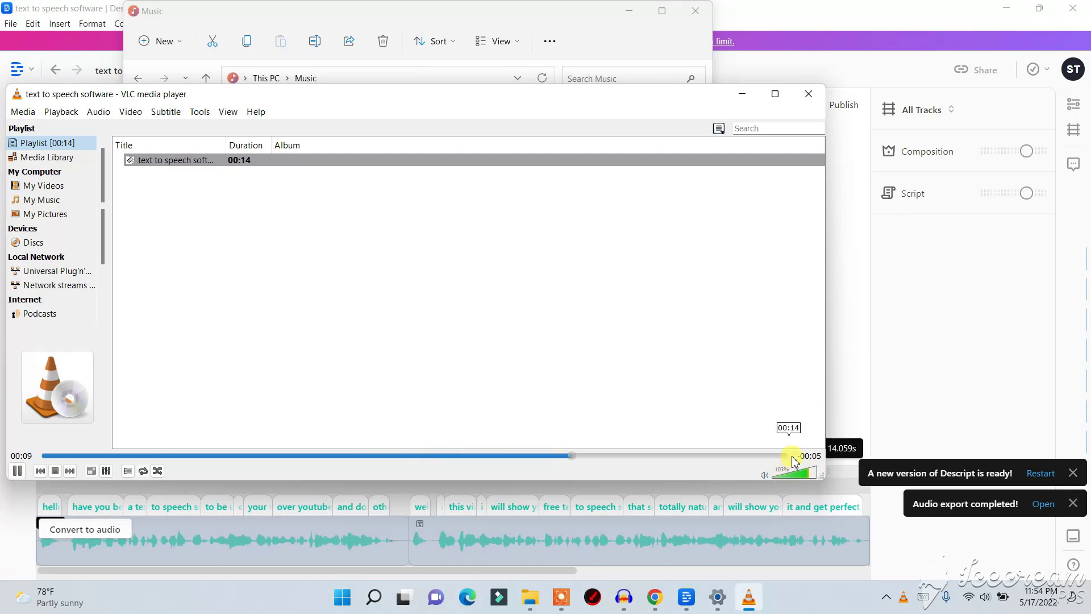
{"action": "left_click", "coordinate": [805, 95]}
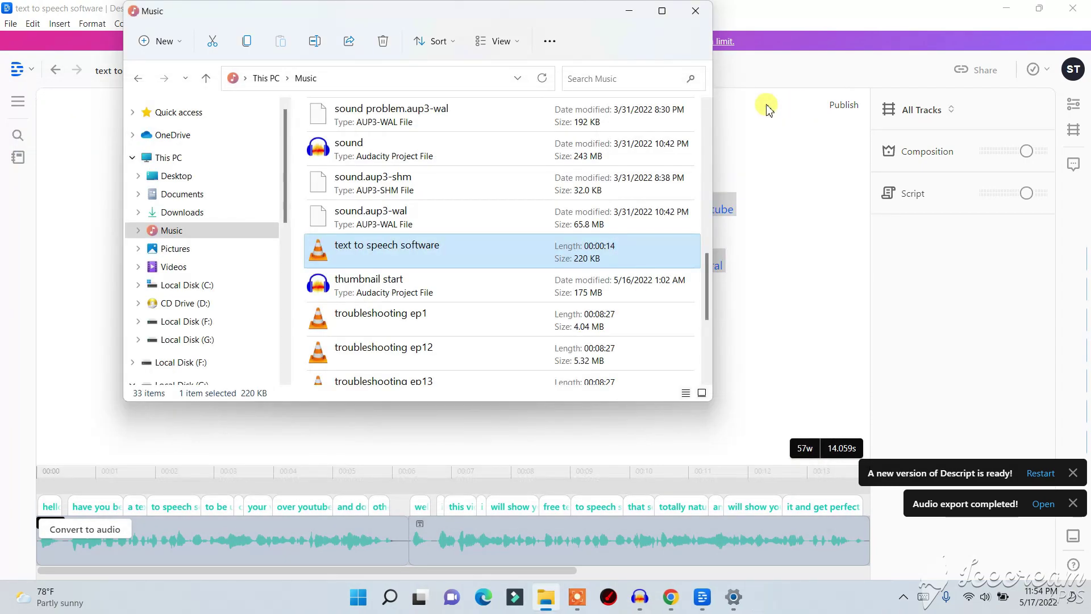
{"action": "left_click", "coordinate": [810, 201]}
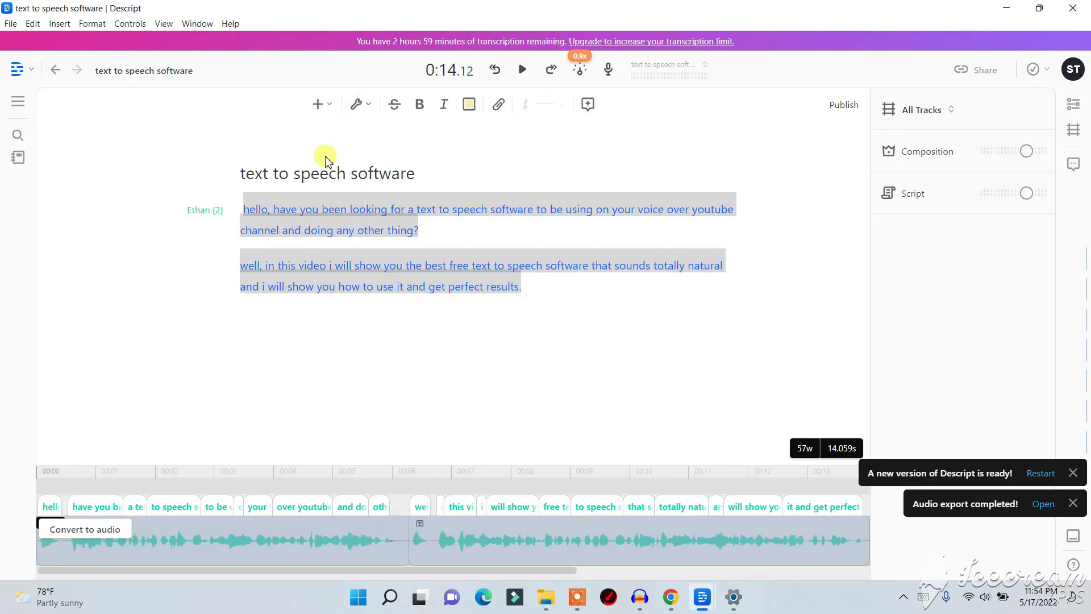
Step: Examine the subtitle export for SubRip Titles (.srt) up to its save dialog, and leave without saving a file
{"action": "left_click", "coordinate": [9, 24]}
{"action": "left_click", "coordinate": [30, 145]}
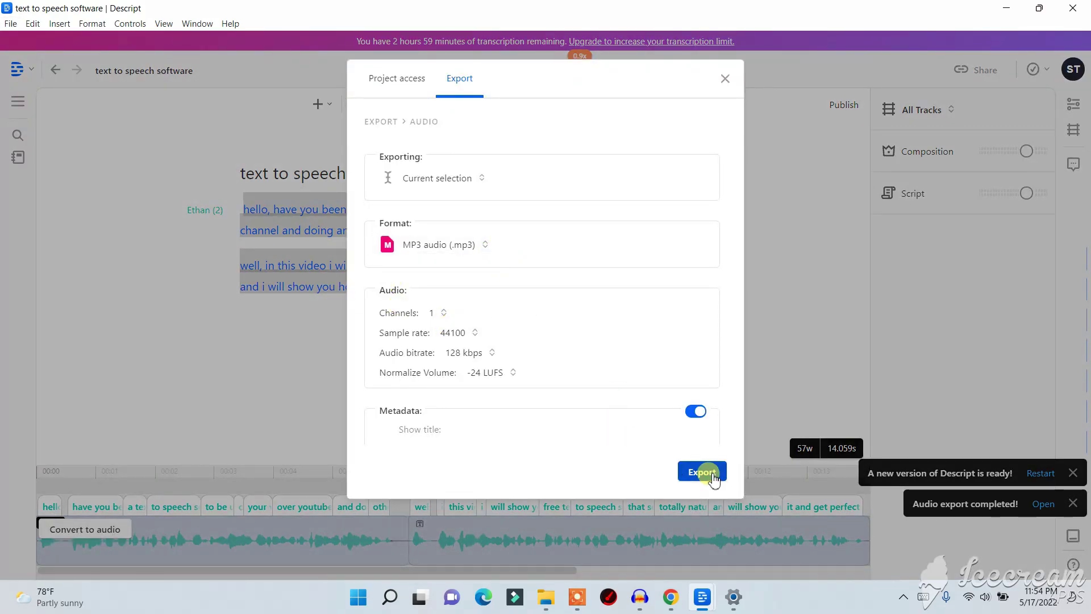
{"action": "left_click", "coordinate": [397, 79]}
{"action": "left_click", "coordinate": [465, 252]}
{"action": "left_click", "coordinate": [448, 93]}
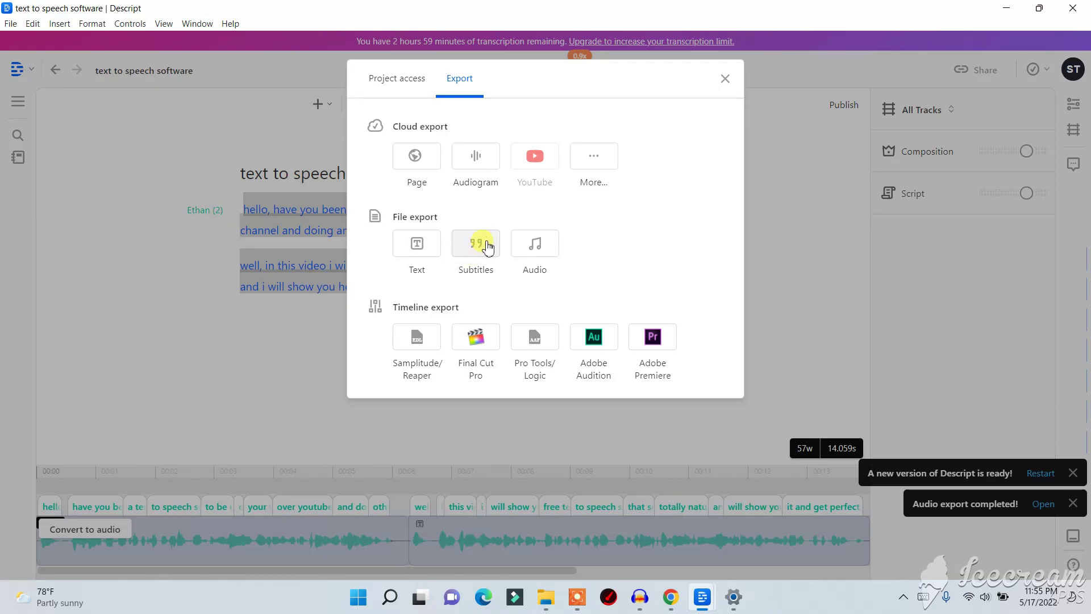
{"action": "left_click", "coordinate": [476, 261]}
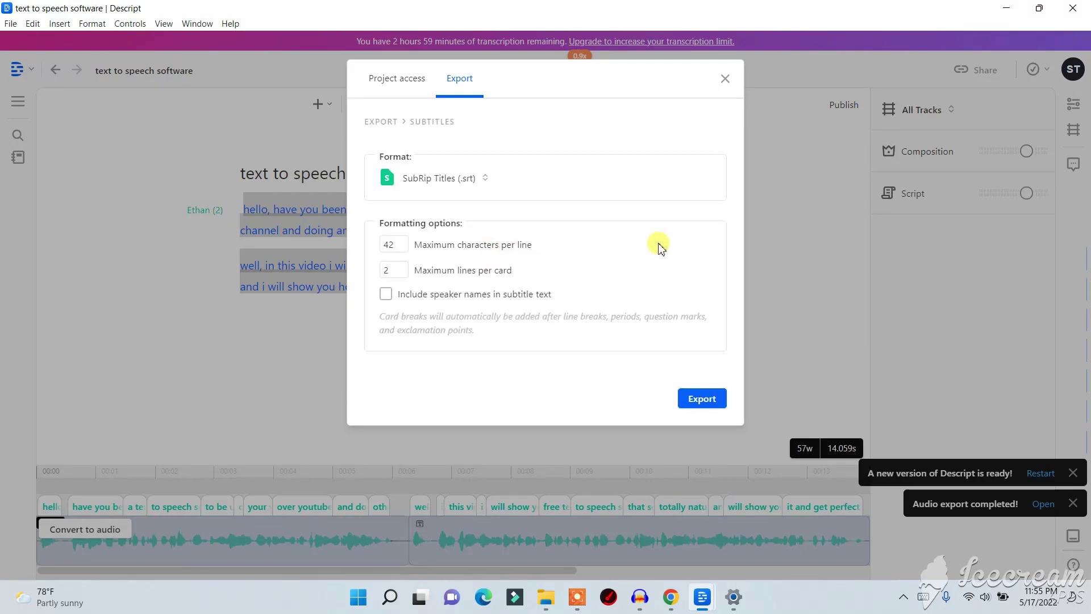
{"action": "left_click", "coordinate": [701, 399]}
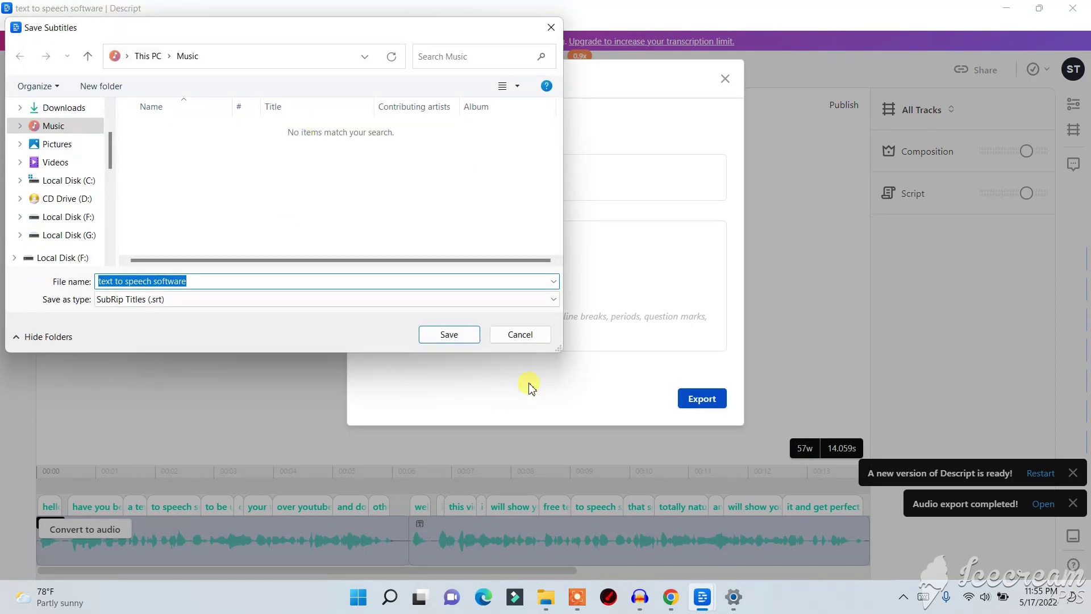
{"action": "left_click", "coordinate": [500, 340]}
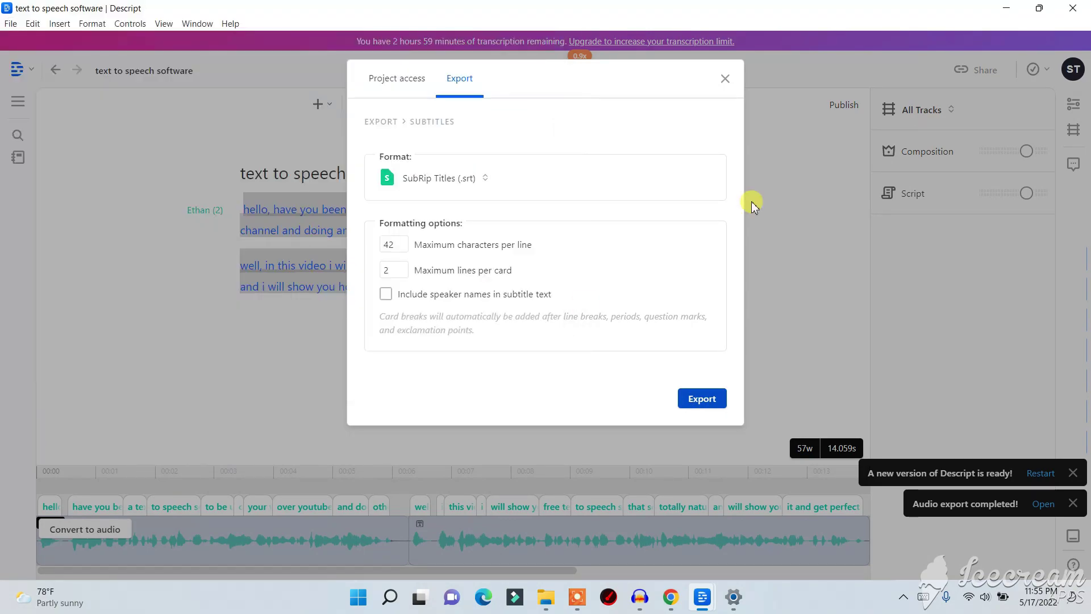
{"action": "left_click", "coordinate": [723, 77]}
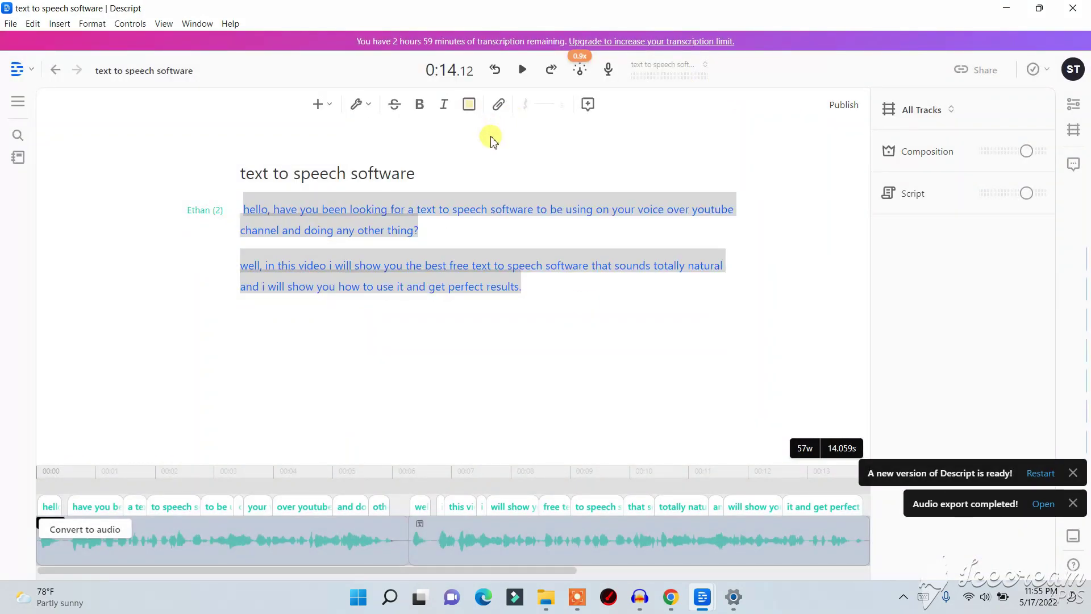
{"action": "left_click", "coordinate": [10, 24]}
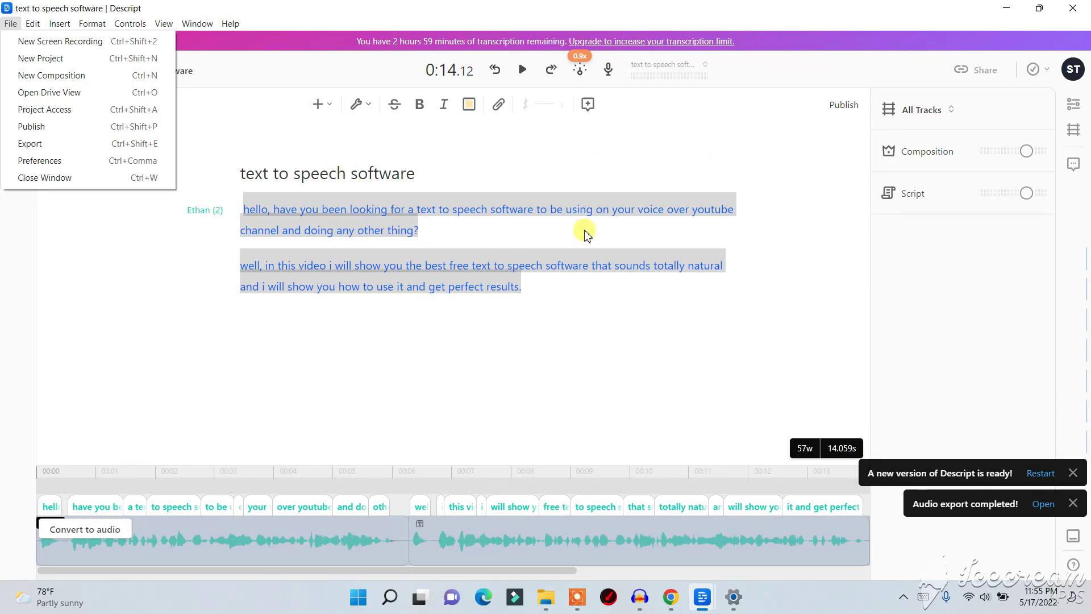
{"action": "left_click", "coordinate": [527, 284]}
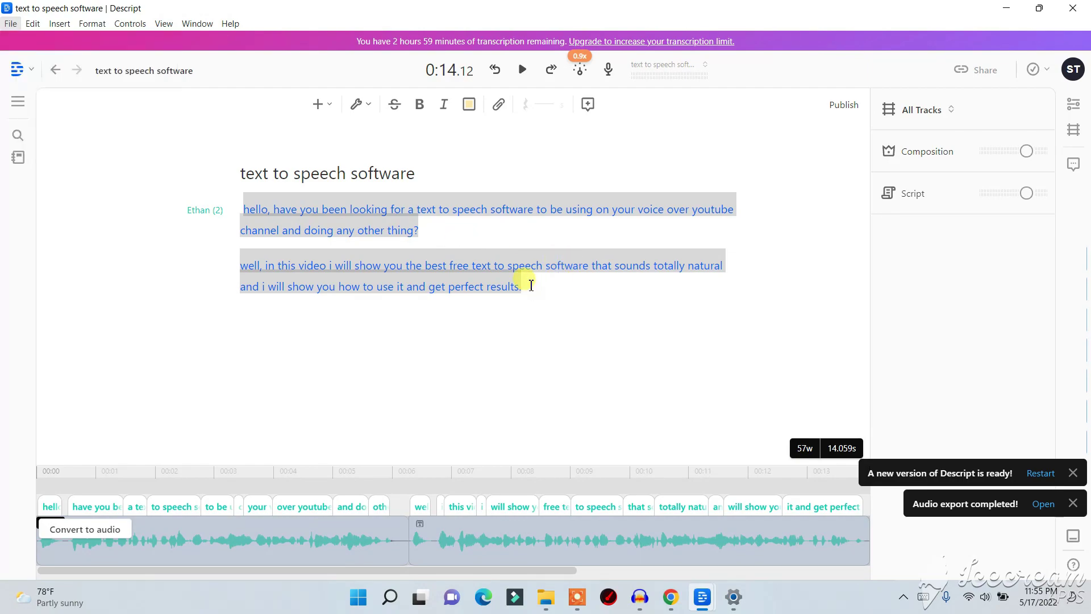